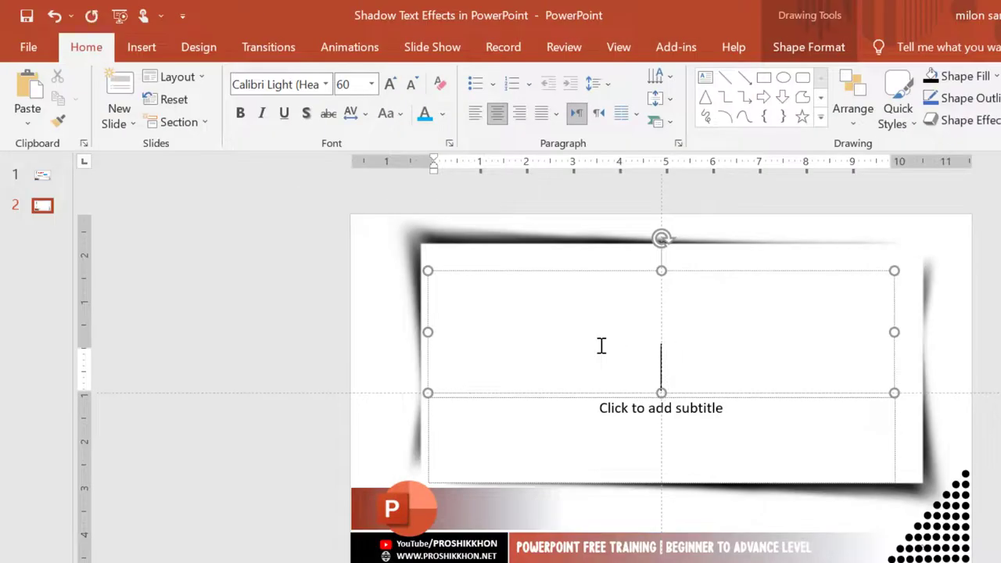
Type SHADOW as the slide title and shrink the title box tightly around the word.
{"action": "type", "text": "SHADO"}
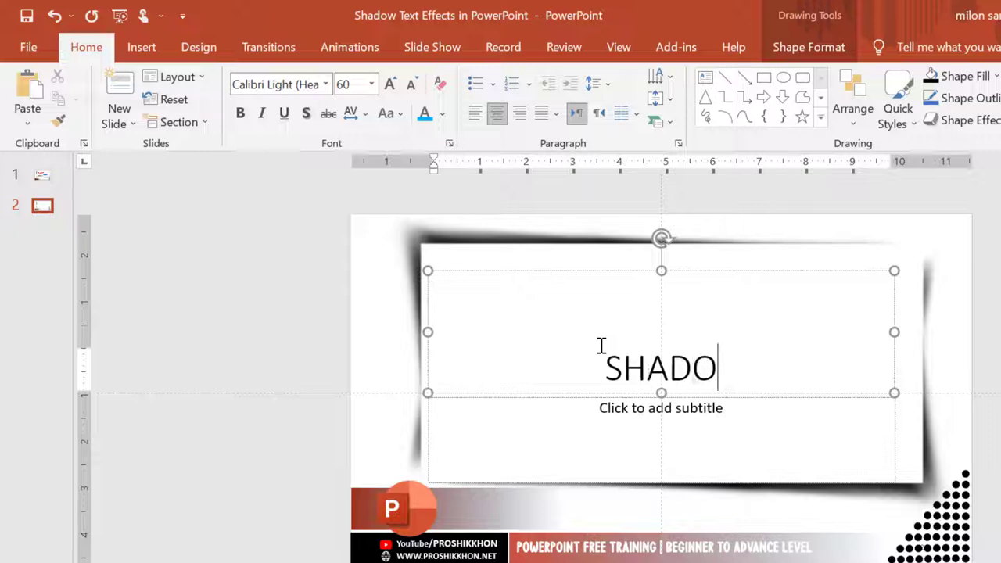
{"action": "type", "text": "W"}
{"action": "left_click_drag", "start_coordinate": [661, 393], "coordinate": [661, 318]}
{"action": "left_click_drag", "start_coordinate": [894, 294], "coordinate": [684, 295]}
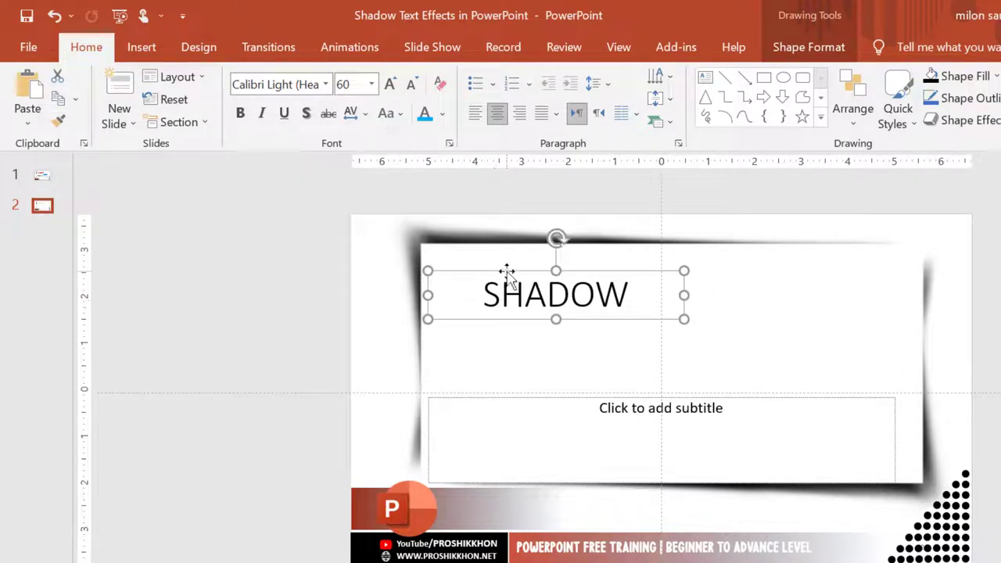
Set SHADOW in Arial Black and duplicate it as a second box reading TEXT.
{"action": "left_click", "coordinate": [325, 83]}
{"action": "left_click", "coordinate": [281, 201]}
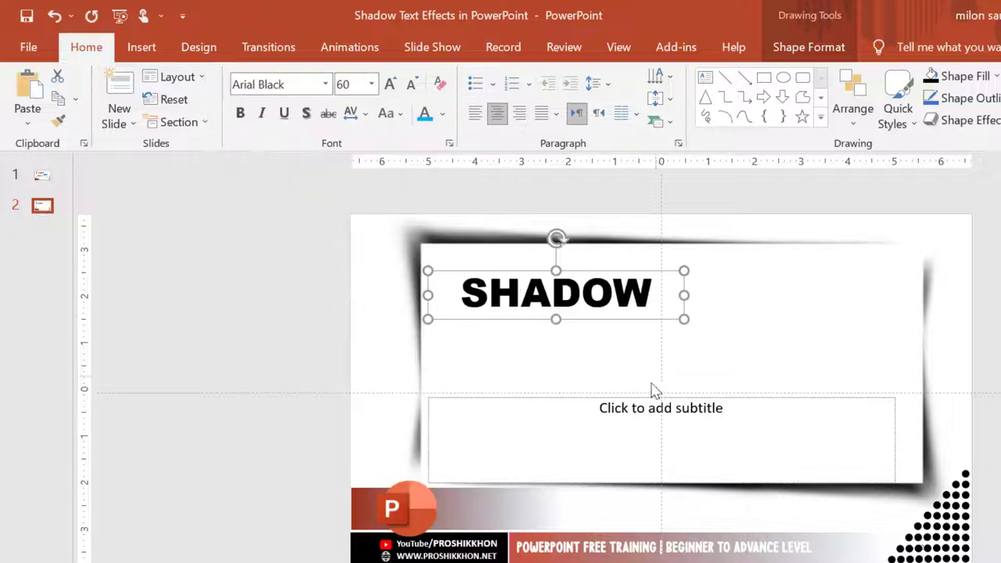
{"action": "left_click_drag", "start_coordinate": [530, 270], "coordinate": [720, 307]}
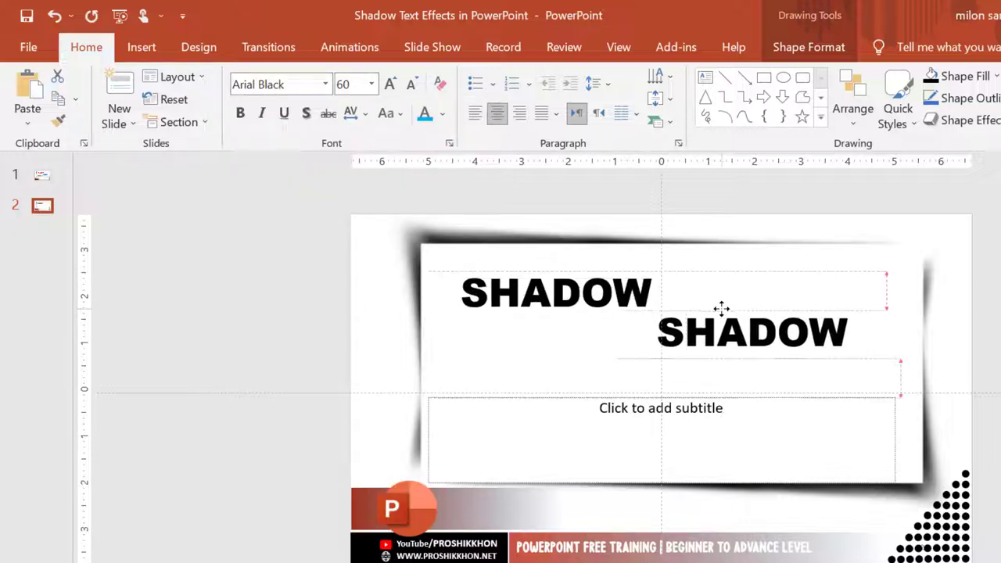
{"action": "left_click", "coordinate": [573, 402]}
{"action": "double_click", "coordinate": [727, 320]}
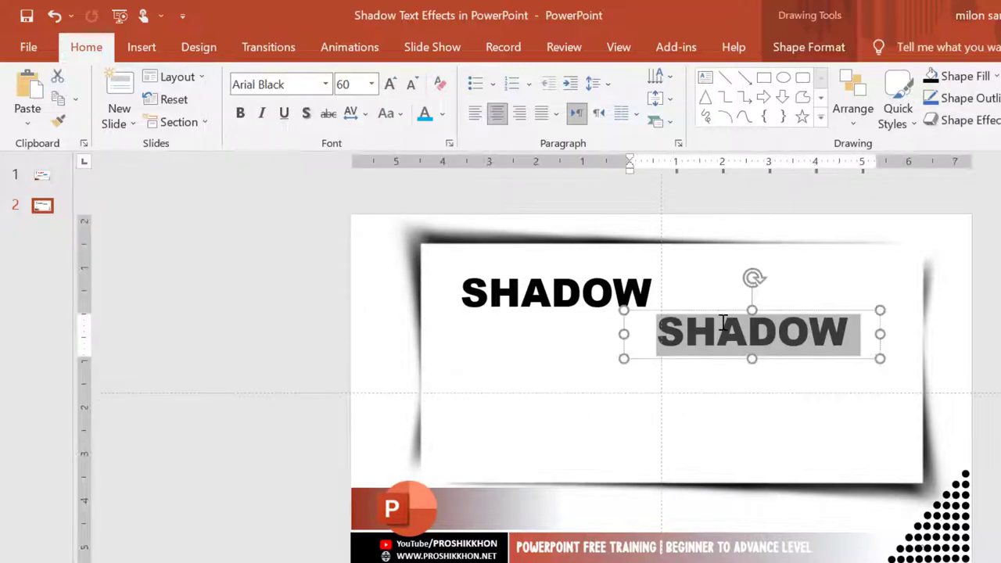
{"action": "type", "text": "TEXT"}
Add a third copy reading EFFECTs and arrange TEXT and EFFECTs below SHADOW.
{"action": "left_click_drag", "start_coordinate": [719, 311], "coordinate": [693, 380]}
{"action": "double_click", "coordinate": [592, 337]}
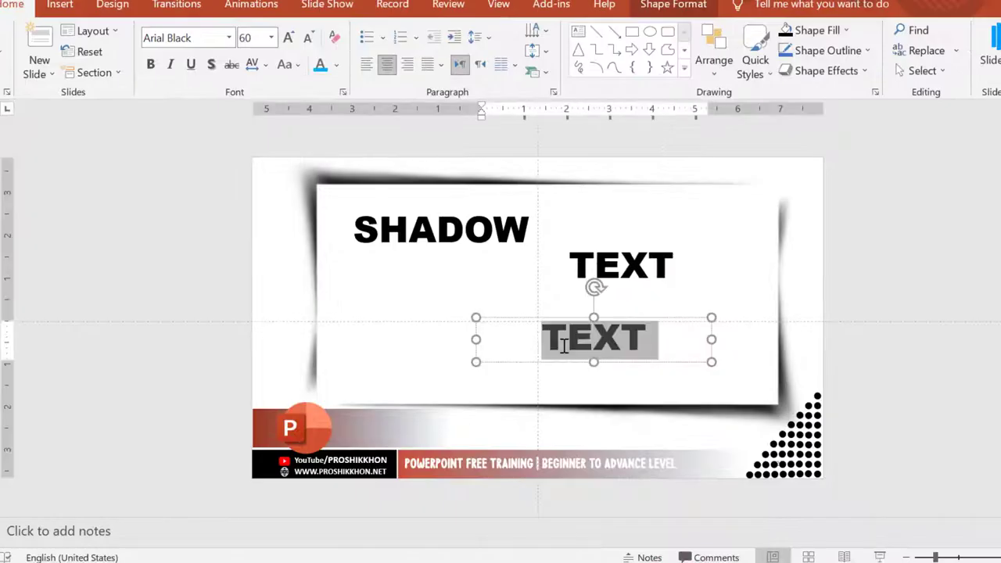
{"action": "type", "text": "EFFECTs"}
{"action": "left_click", "coordinate": [408, 231]}
{"action": "left_click", "coordinate": [599, 246]}
{"action": "left_click_drag", "start_coordinate": [599, 246], "coordinate": [617, 258]}
{"action": "left_click_drag", "start_coordinate": [547, 322], "coordinate": [407, 324]}
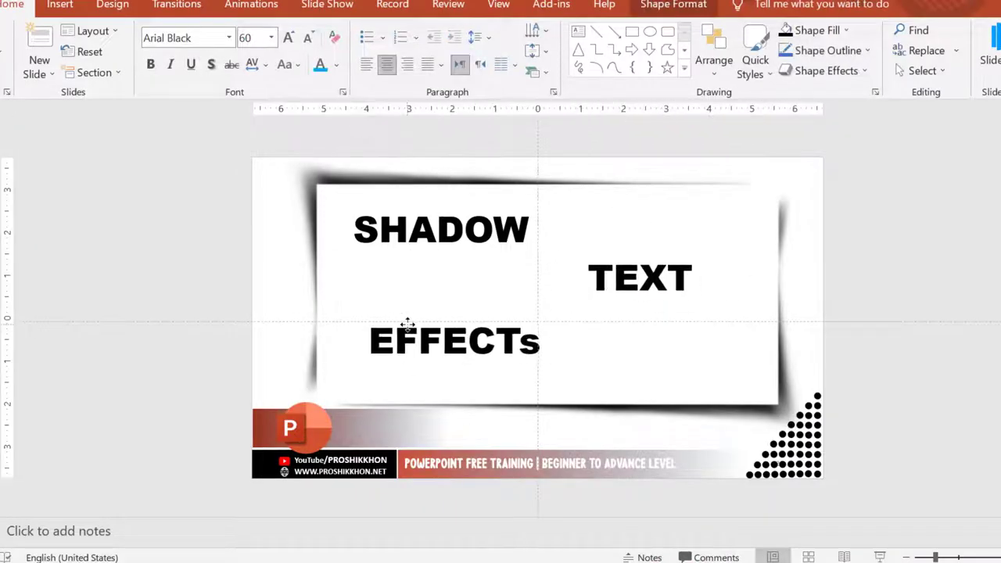
{"action": "left_click_drag", "start_coordinate": [638, 277], "coordinate": [657, 290]}
{"action": "left_click", "coordinate": [465, 231]}
Colour SHADOW red, TEXT blue and EFFECTs green, then nudge TEXT slightly left.
{"action": "left_click", "coordinate": [337, 64]}
{"action": "left_click", "coordinate": [337, 203]}
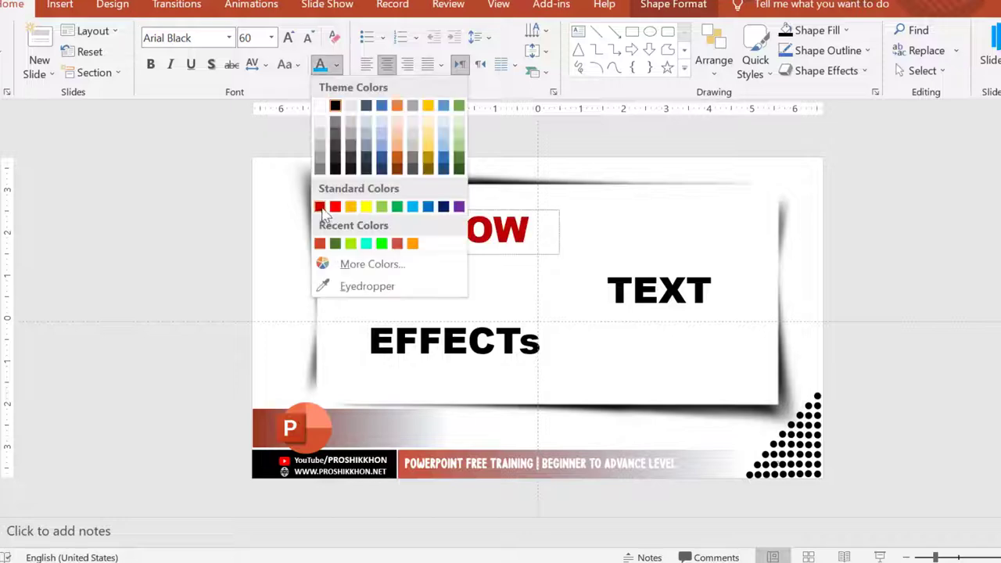
{"action": "left_click", "coordinate": [659, 290]}
{"action": "left_click", "coordinate": [337, 65]}
{"action": "left_click", "coordinate": [425, 203]}
{"action": "left_click", "coordinate": [454, 341]}
{"action": "left_click", "coordinate": [337, 65]}
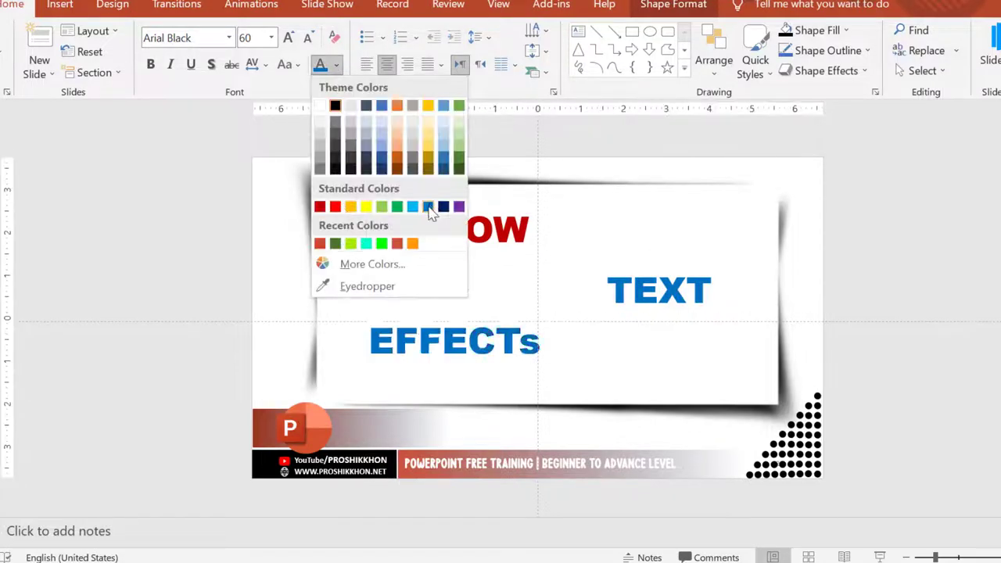
{"action": "left_click", "coordinate": [396, 205]}
{"action": "left_click", "coordinate": [637, 269]}
{"action": "left_click_drag", "start_coordinate": [637, 268], "coordinate": [621, 269]}
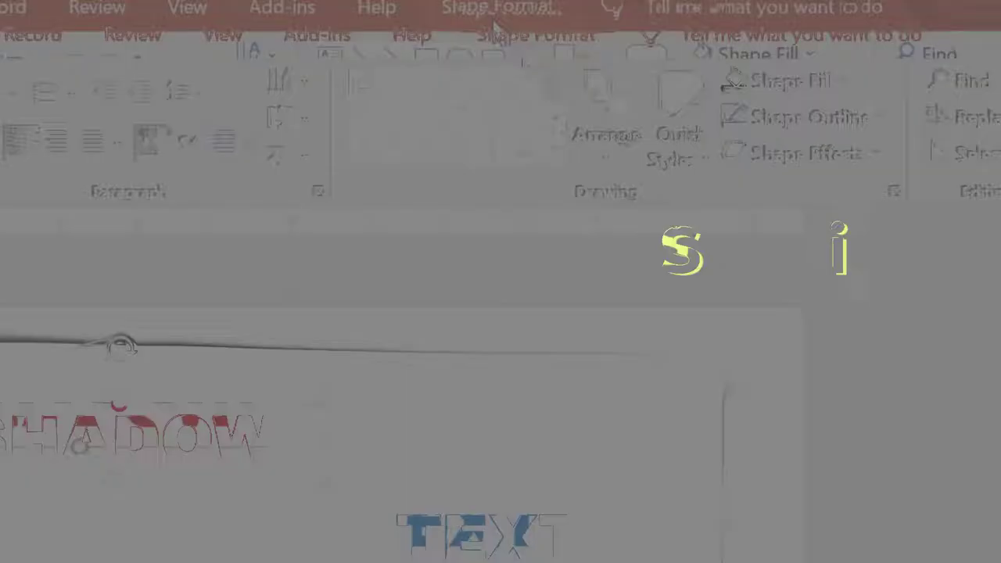
Switch the ribbon to the Shape Format tools for the word boxes.
{"action": "left_click", "coordinate": [525, 45]}
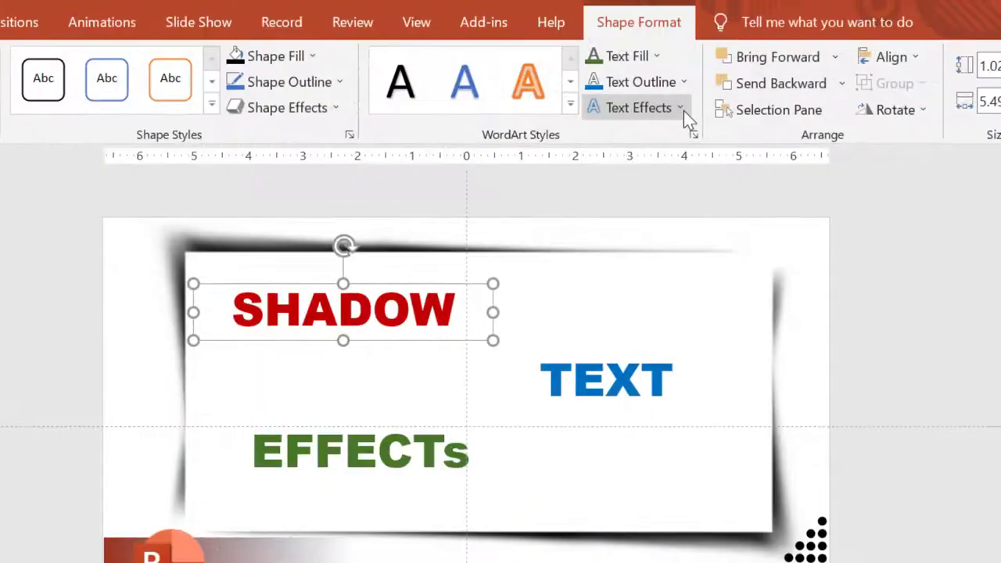
Give SHADOW an outer drop shadow and TEXT a perspective shadow via Text Effects.
{"action": "left_click", "coordinate": [683, 111]}
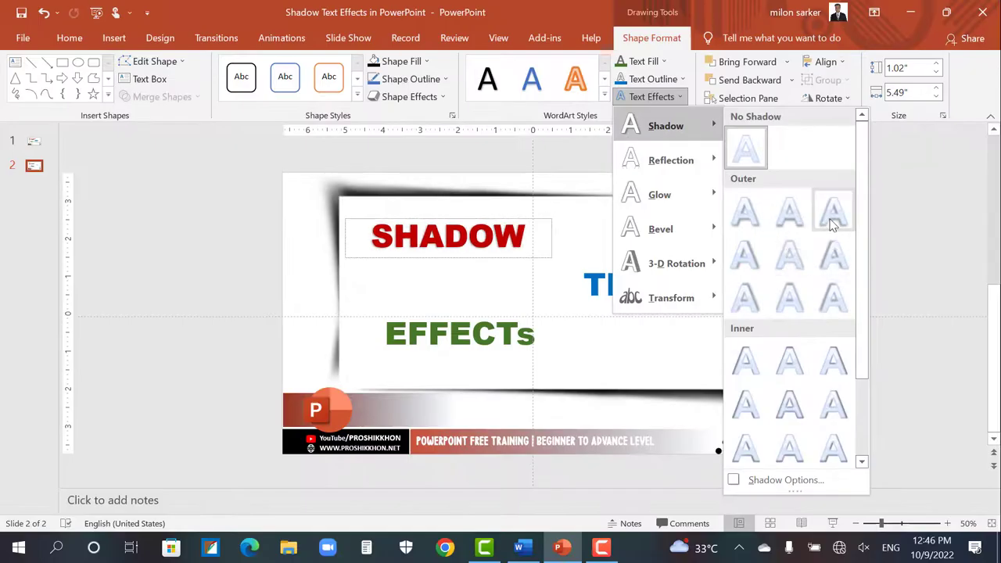
{"action": "left_click", "coordinate": [833, 224]}
{"action": "left_click", "coordinate": [635, 270]}
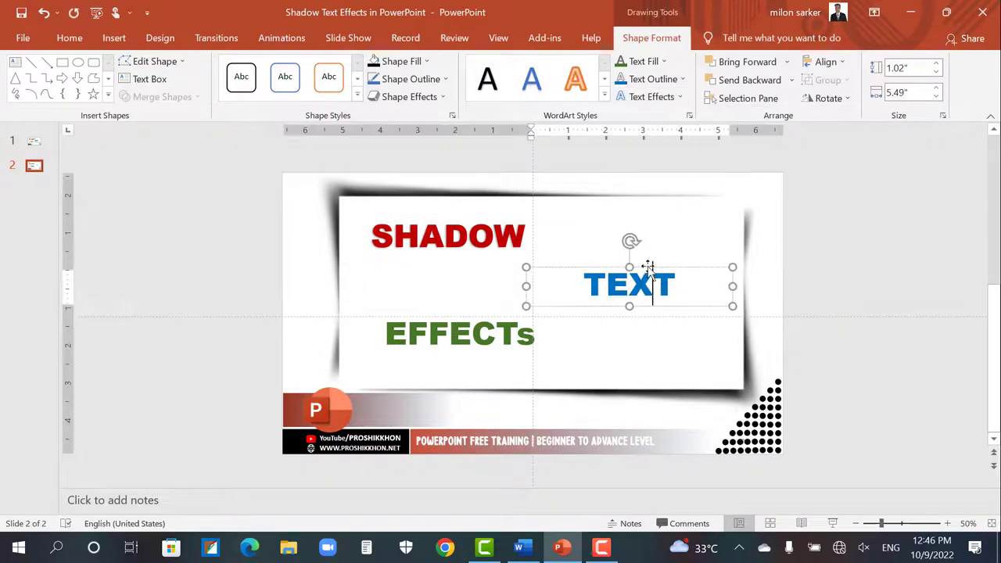
{"action": "left_click", "coordinate": [651, 96]}
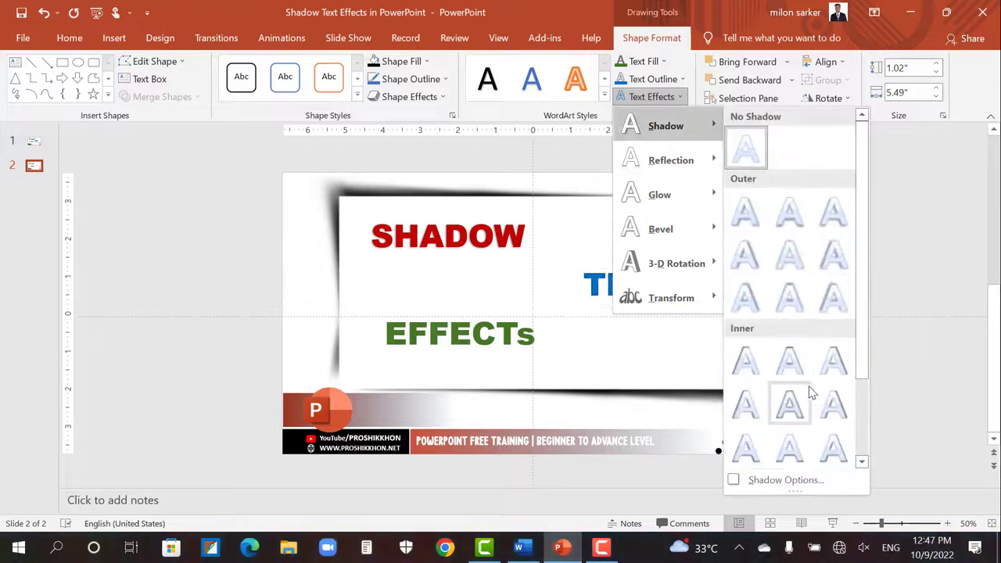
{"action": "scroll", "coordinate": [794, 391], "scroll_direction": "down", "scroll_amount": 2}
{"action": "left_click", "coordinate": [753, 405]}
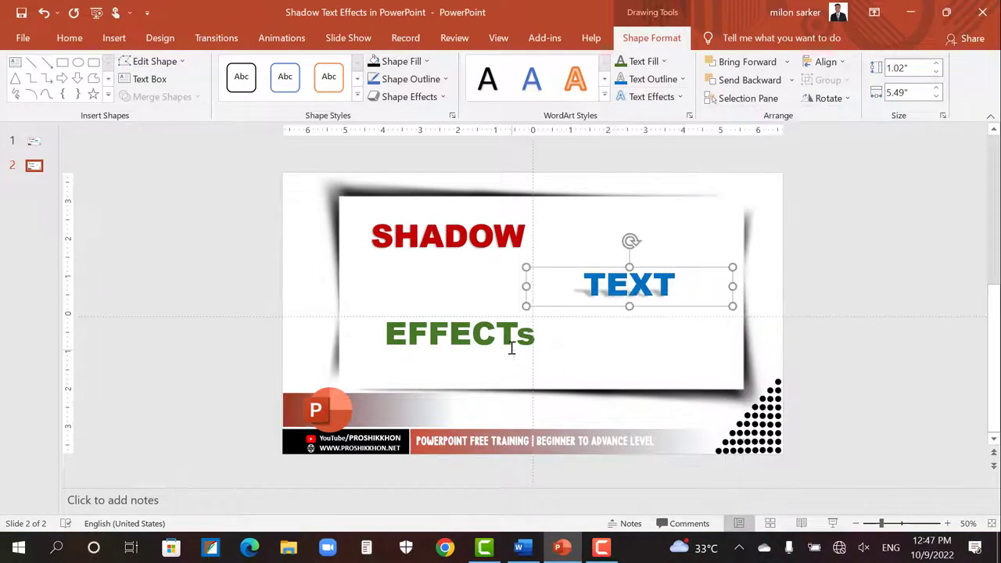
Select the EFFECTs box and browse the shadow presets for an inner shadow.
{"action": "left_click", "coordinate": [450, 328]}
{"action": "left_click", "coordinate": [669, 100]}
{"action": "mouse_move", "coordinate": [665, 126]}
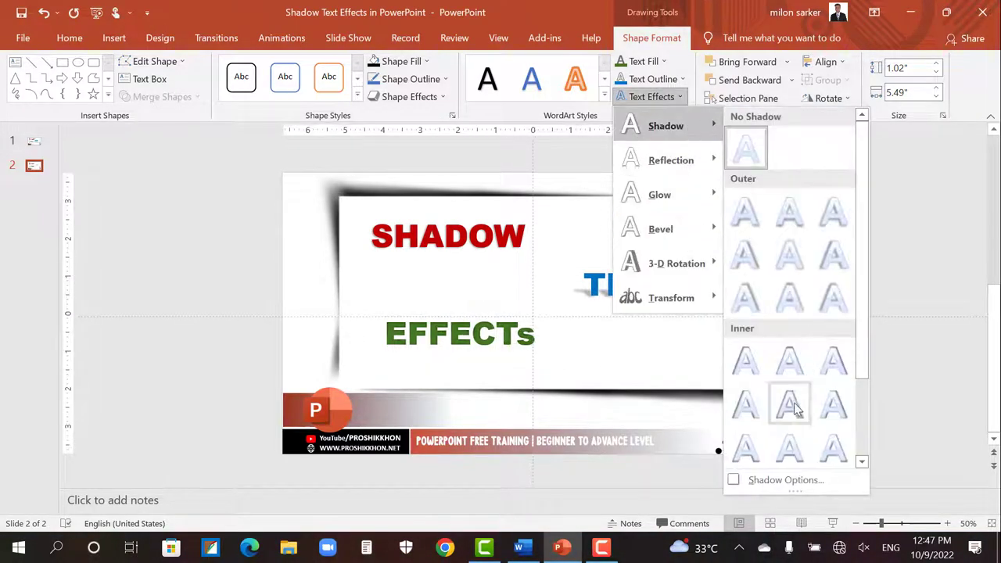
{"action": "scroll", "coordinate": [796, 453], "scroll_direction": "down", "scroll_amount": 2}
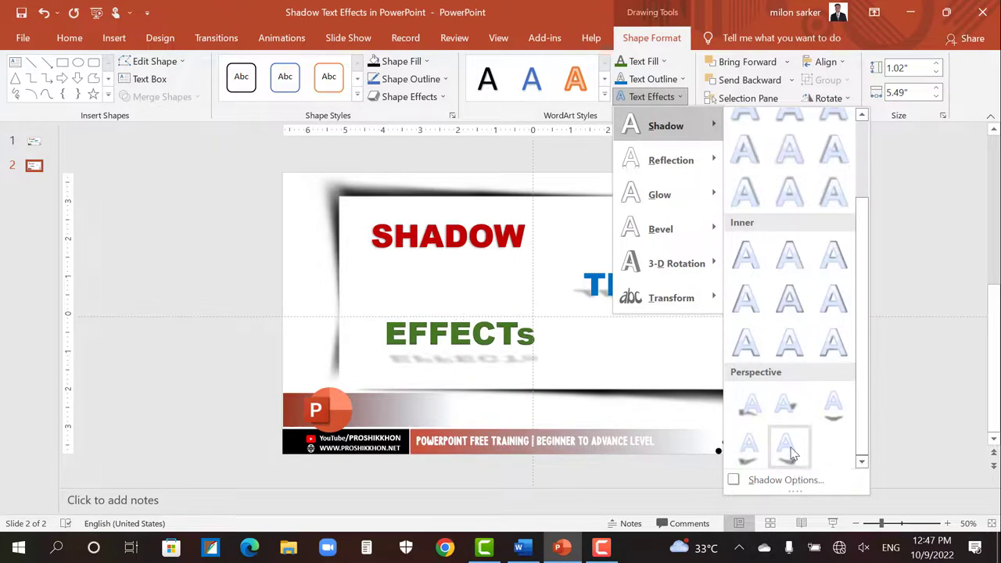
{"action": "scroll", "coordinate": [790, 446], "scroll_direction": "up", "scroll_amount": 2}
Give EFFECTs an inner shadow and a glow colour, then select the SHADOW box.
{"action": "left_click", "coordinate": [746, 361]}
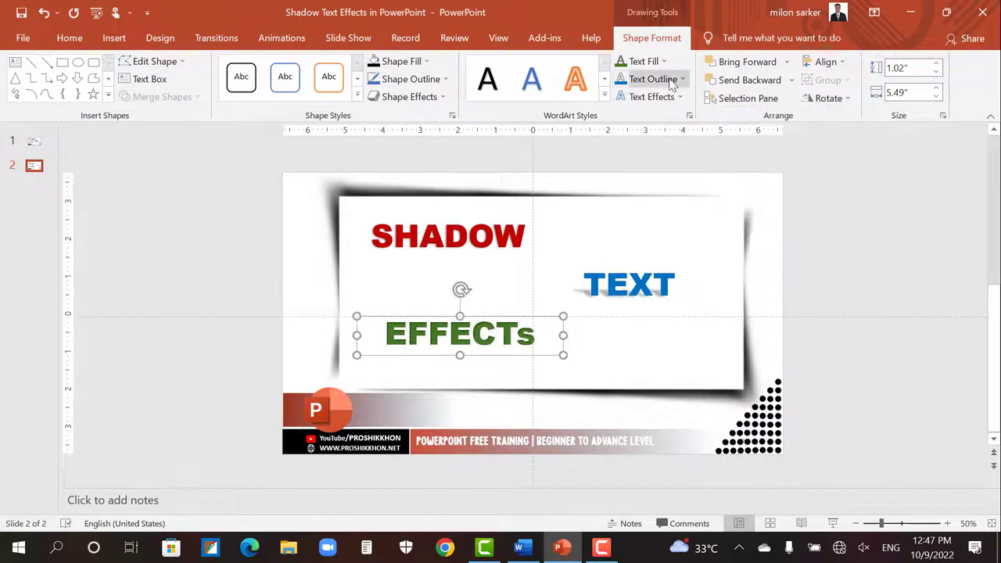
{"action": "left_click", "coordinate": [663, 61]}
{"action": "left_click", "coordinate": [601, 146]}
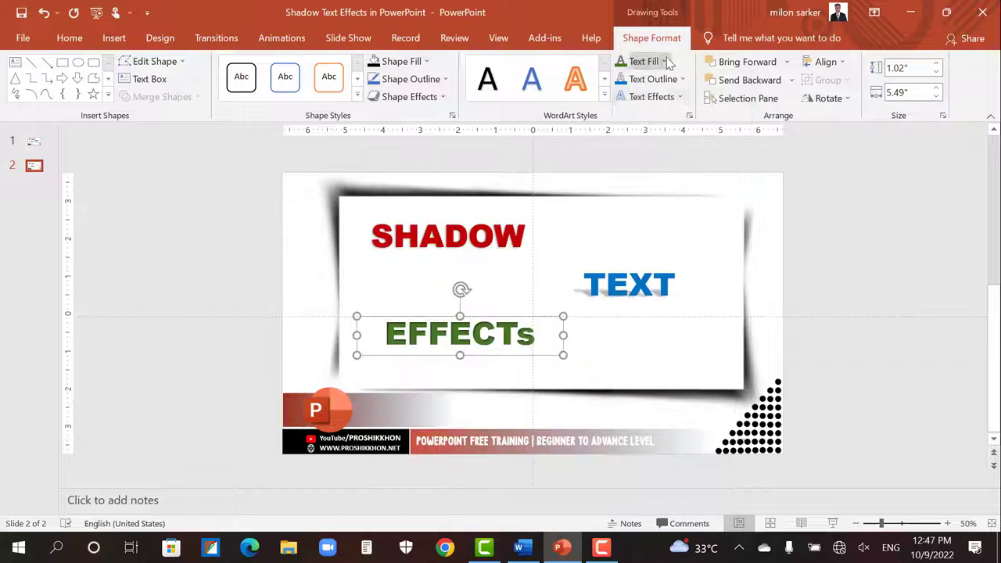
{"action": "left_click", "coordinate": [651, 97]}
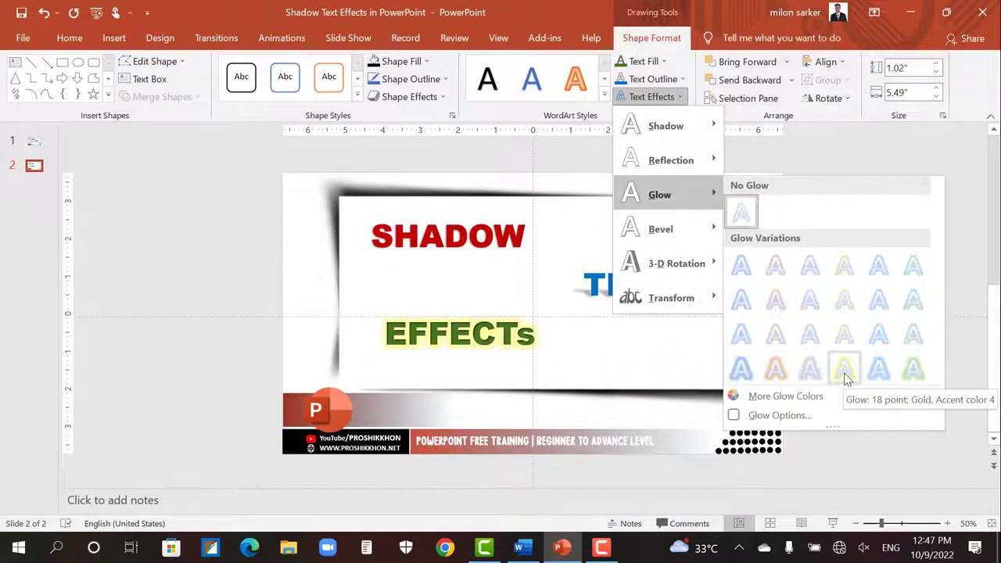
{"action": "mouse_move", "coordinate": [785, 396]}
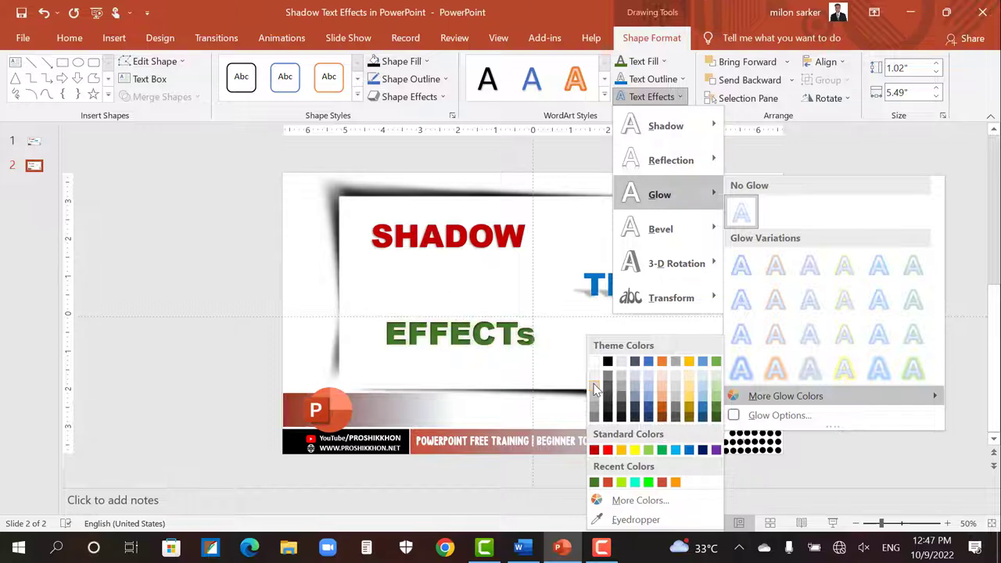
{"action": "left_click", "coordinate": [594, 385]}
{"action": "left_click", "coordinate": [596, 289]}
{"action": "left_click", "coordinate": [529, 239]}
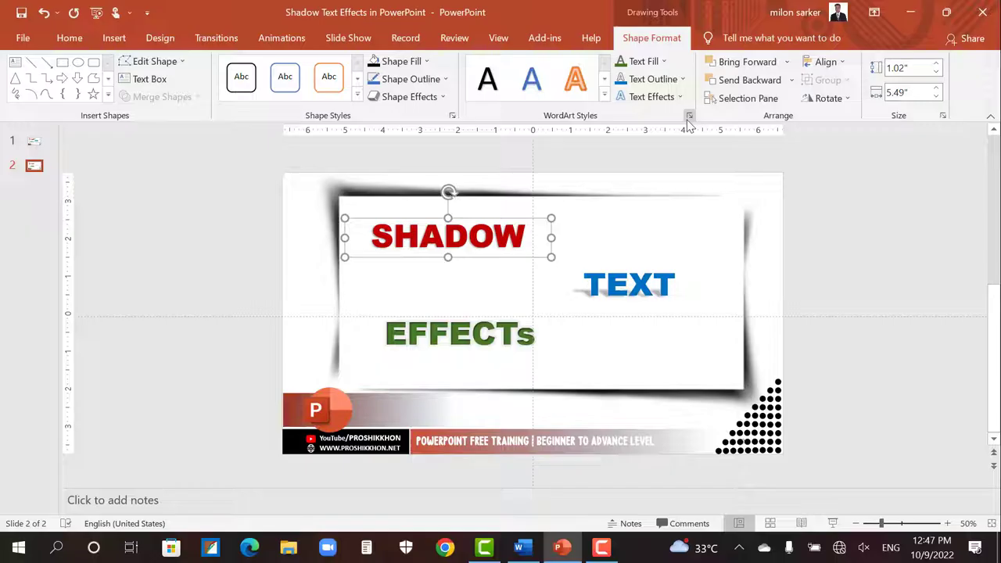
Bring up Format Shape's Text Options effect settings with the SHADOW text box selected.
{"action": "left_click", "coordinate": [689, 116]}
{"action": "key", "text": "Escape"}
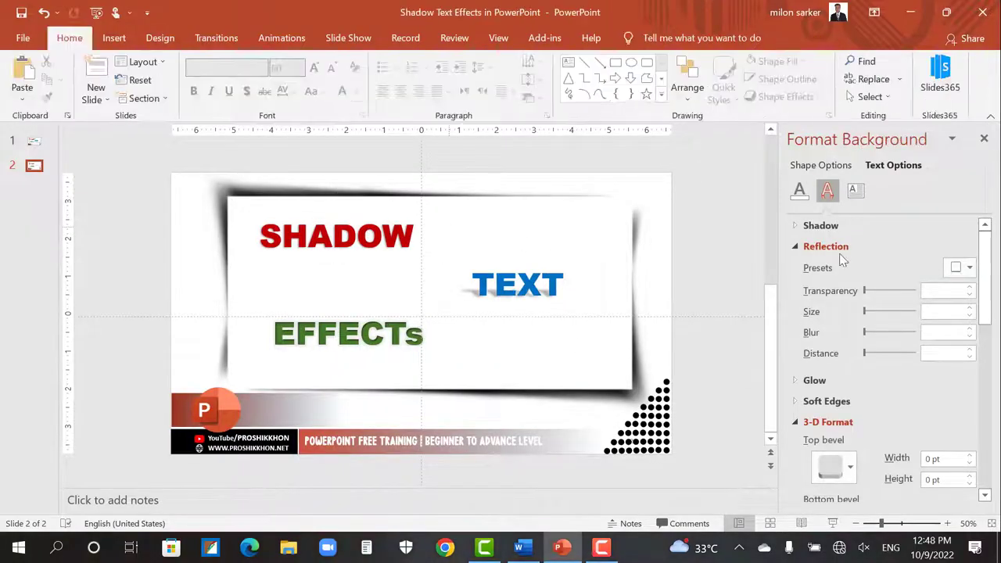
{"action": "left_click", "coordinate": [340, 344]}
{"action": "right_click", "coordinate": [391, 316]}
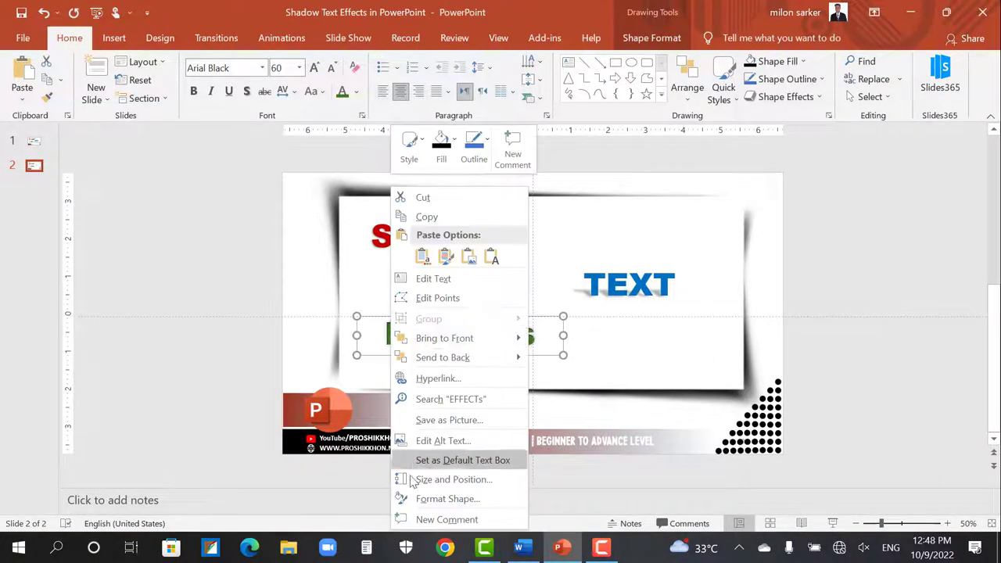
{"action": "left_click", "coordinate": [438, 499]}
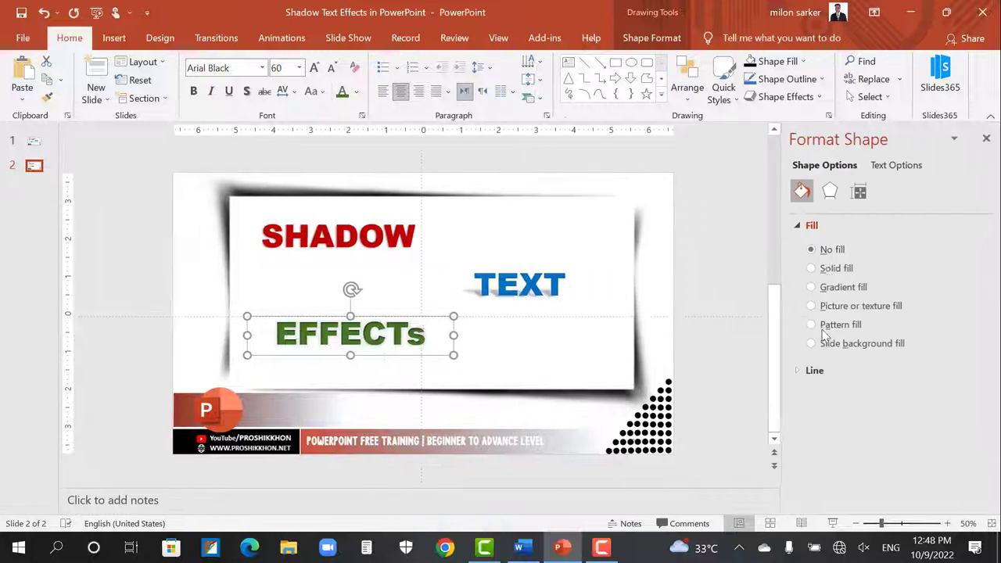
{"action": "left_click", "coordinate": [894, 166]}
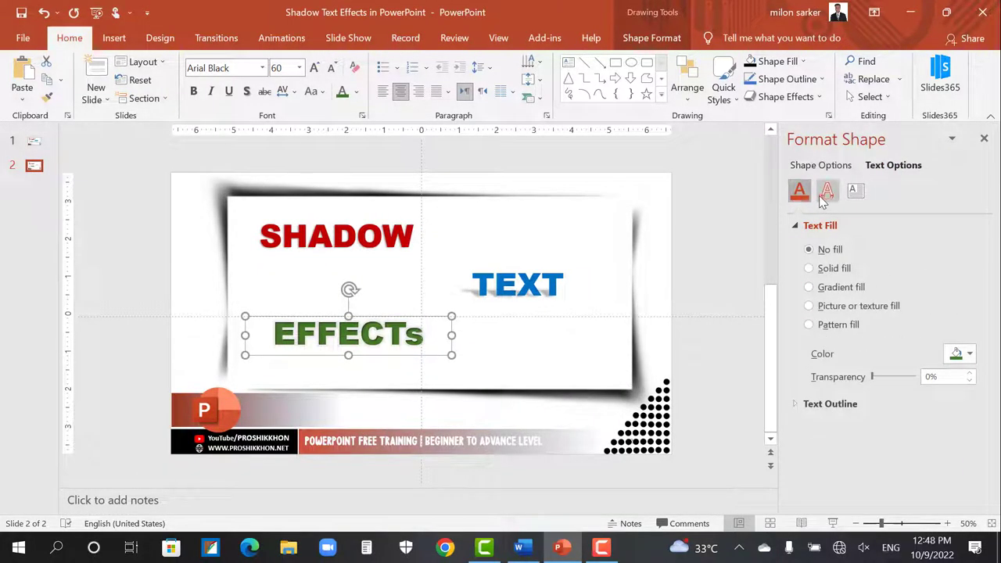
{"action": "left_click", "coordinate": [824, 194]}
{"action": "left_click", "coordinate": [359, 239]}
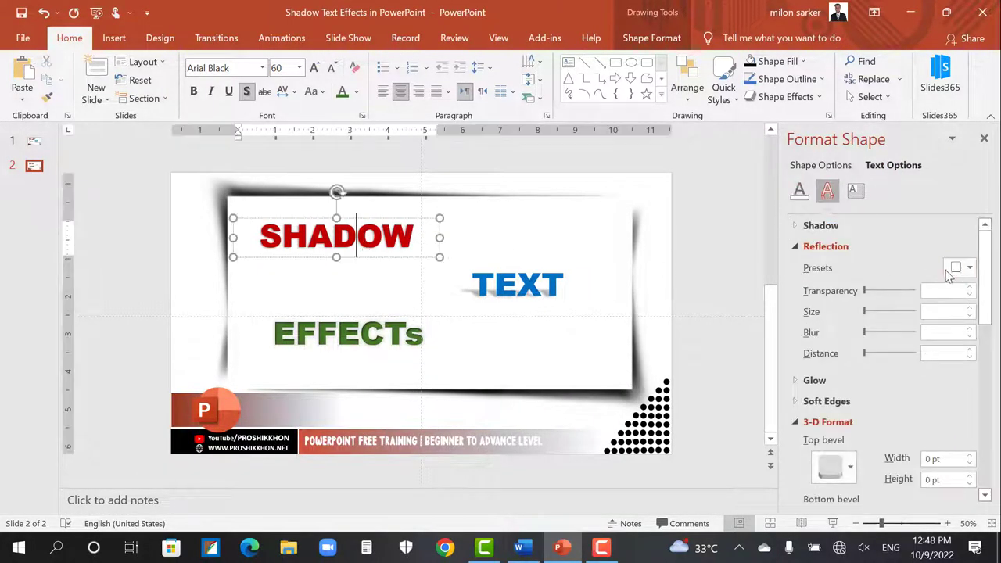
{"action": "left_click", "coordinate": [969, 267]}
Apply an Outer shadow to SHADOW with 50% transparency, 105% size and 120° angle.
{"action": "left_click", "coordinate": [821, 226]}
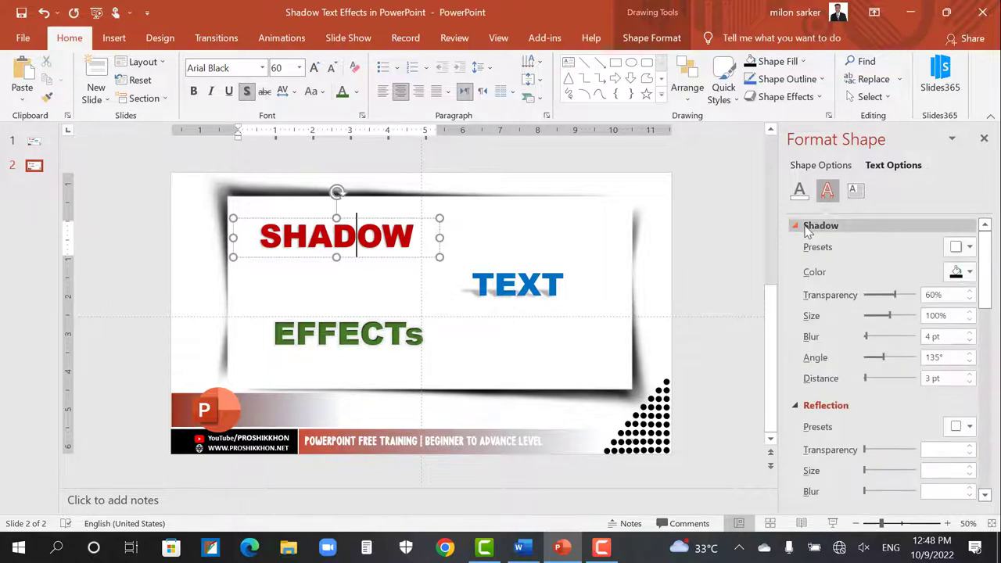
{"action": "left_click", "coordinate": [969, 247]}
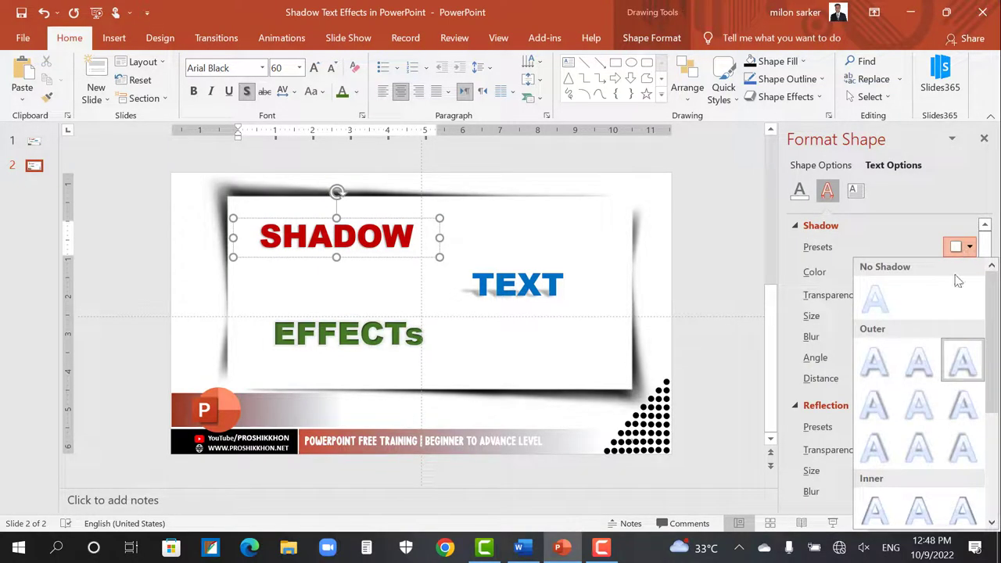
{"action": "left_click", "coordinate": [955, 414]}
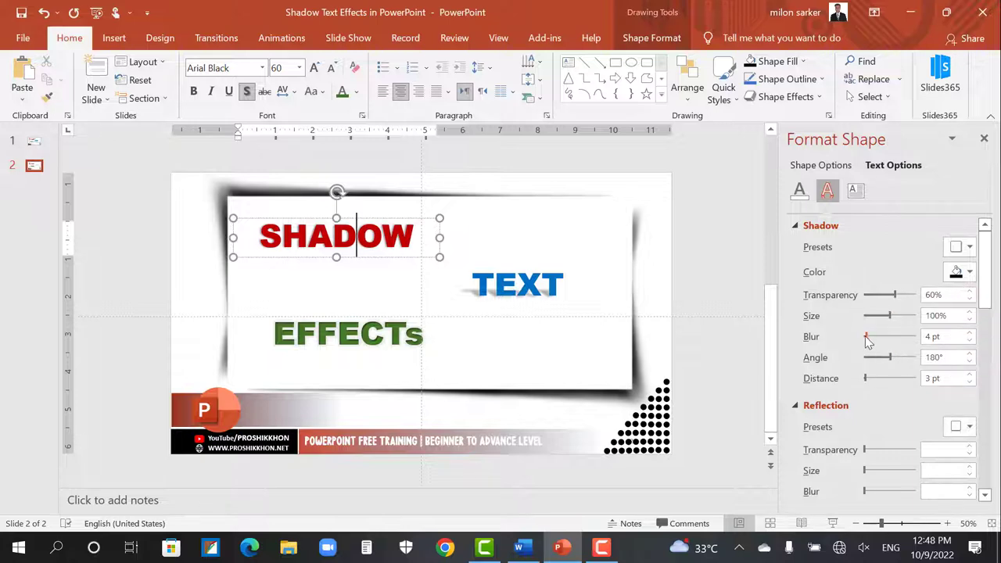
{"action": "left_click_drag", "start_coordinate": [897, 319], "coordinate": [925, 327]}
{"action": "type", "text": "120"}
{"action": "key", "text": "Return"}
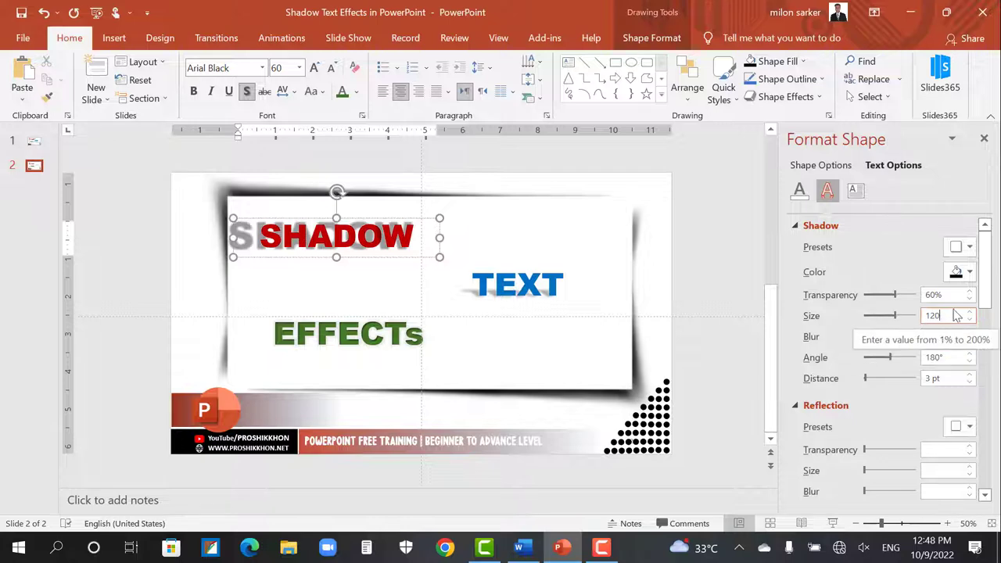
{"action": "type", "text": "50"}
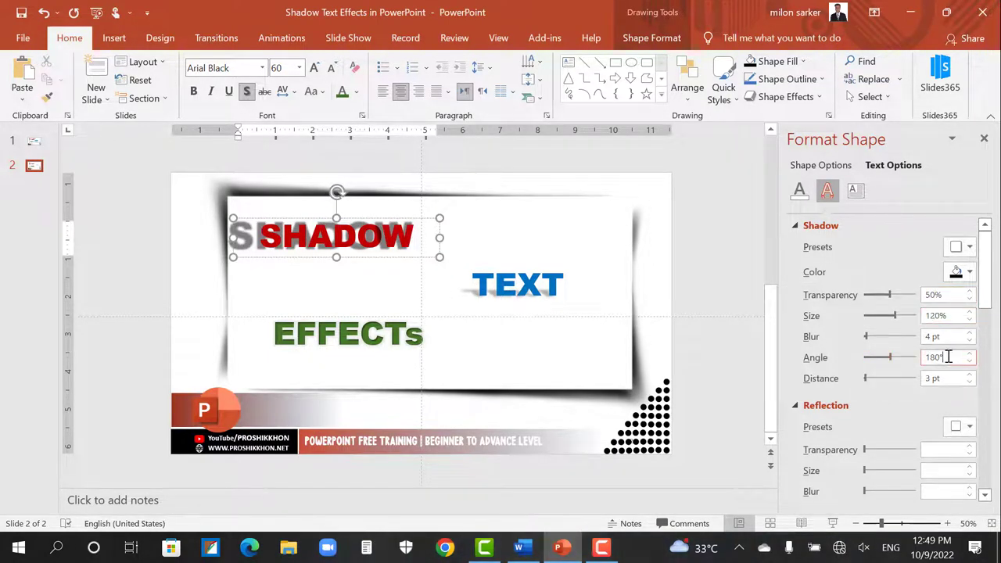
{"action": "type", "text": "20"}
{"action": "key", "text": "Return"}
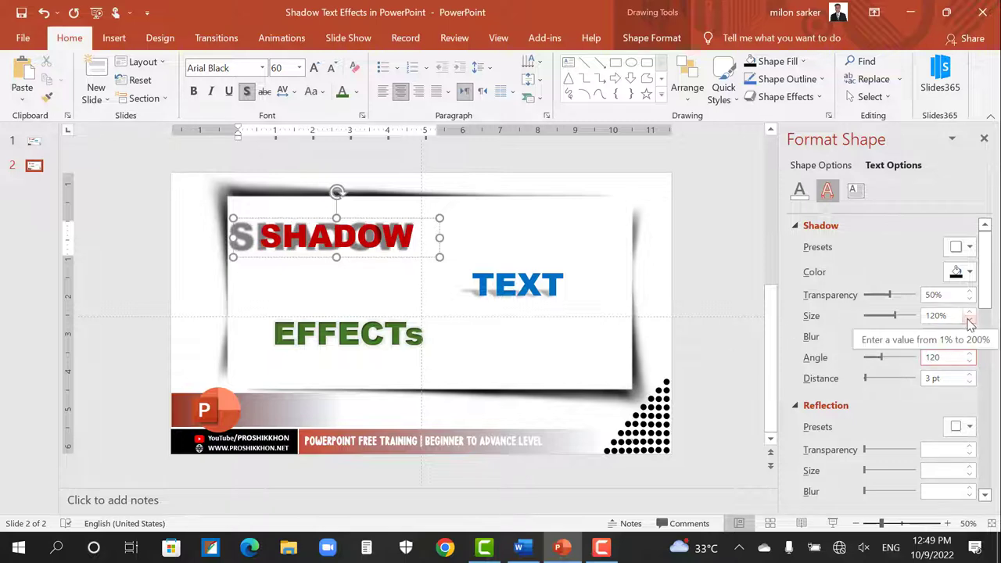
{"action": "left_click", "coordinate": [969, 320]}
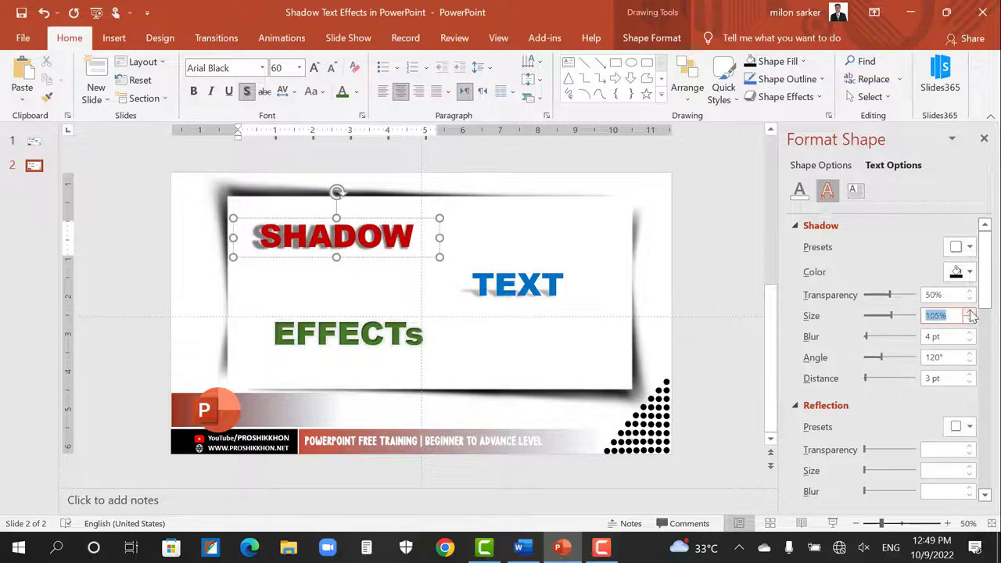
Raise the SHADOW shadow's blur to 28 pt and distance to 8 pt, then select TEXT.
{"action": "left_click_drag", "start_coordinate": [869, 338], "coordinate": [881, 341]}
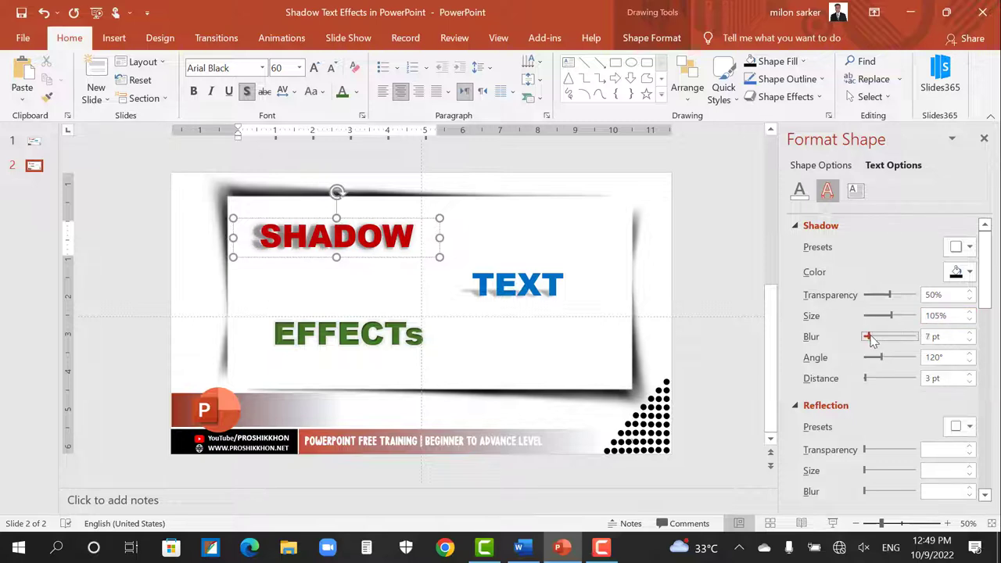
{"action": "left_click", "coordinate": [970, 375]}
{"action": "left_click", "coordinate": [969, 375]}
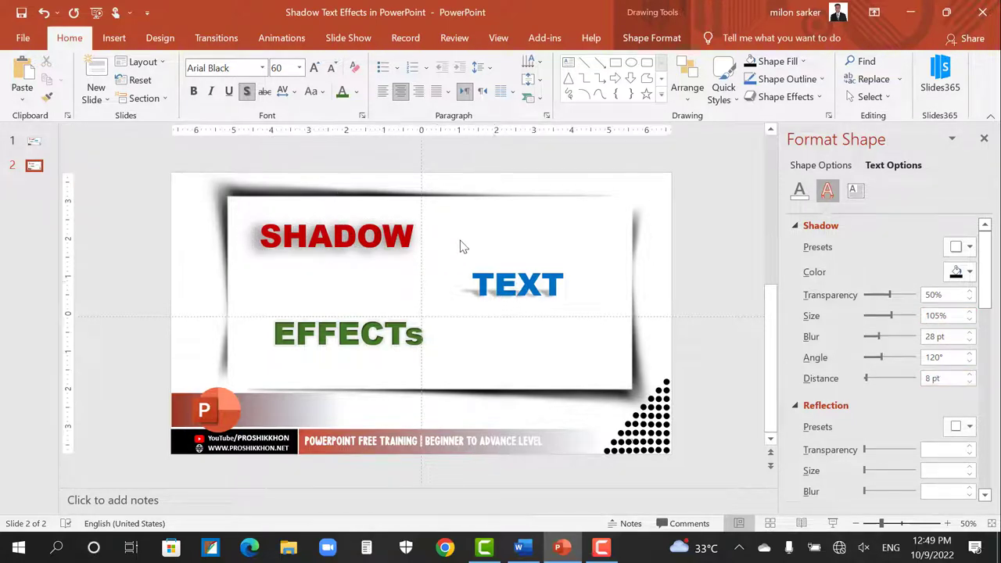
{"action": "left_click", "coordinate": [492, 270]}
{"action": "left_click", "coordinate": [894, 165]}
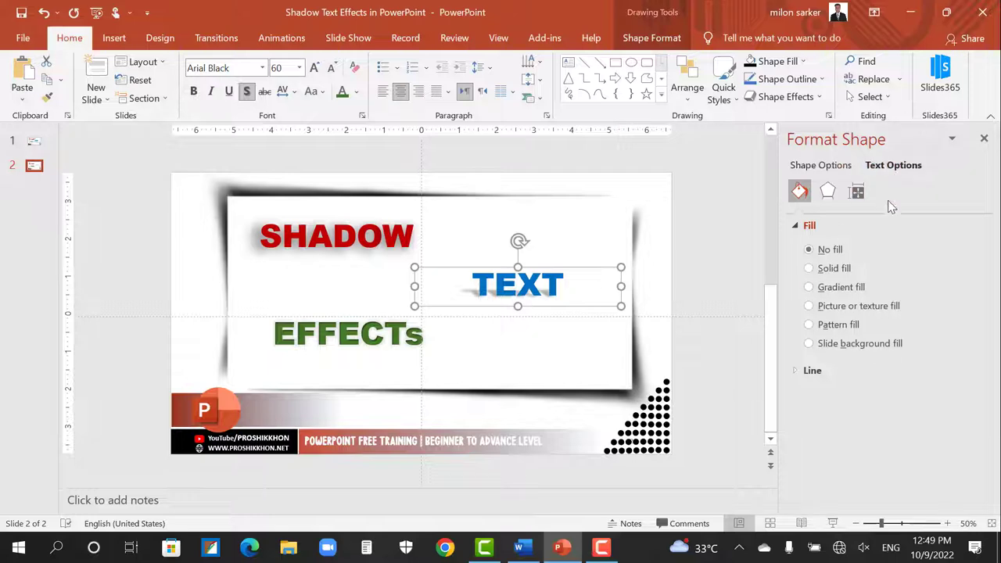
{"action": "left_click", "coordinate": [969, 354]}
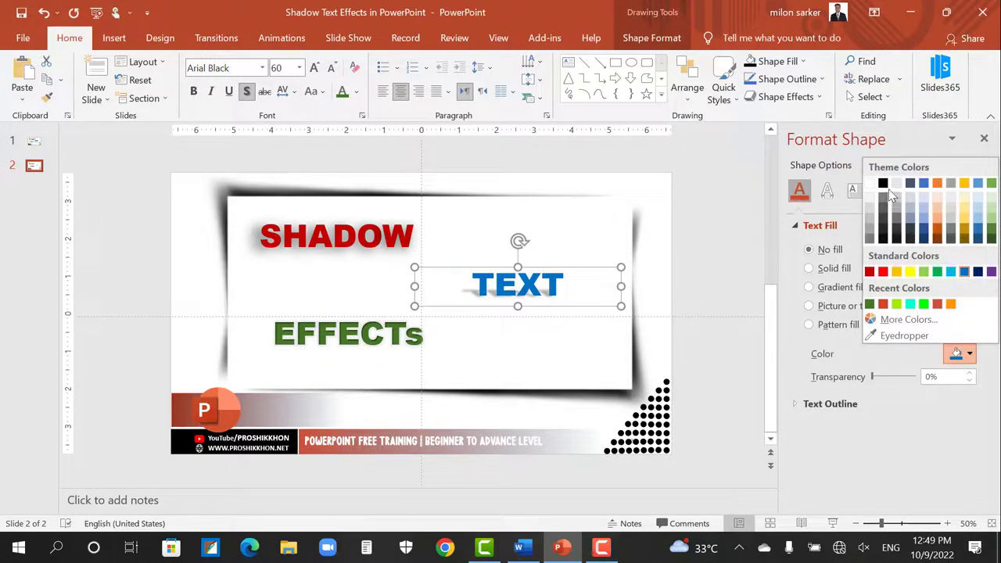
Undo the fill change and push TEXT's shadow to 39 pt distance at 28% transparency.
{"action": "left_click", "coordinate": [965, 232]}
{"action": "key", "text": "ctrl+z"}
{"action": "left_click", "coordinate": [828, 190]}
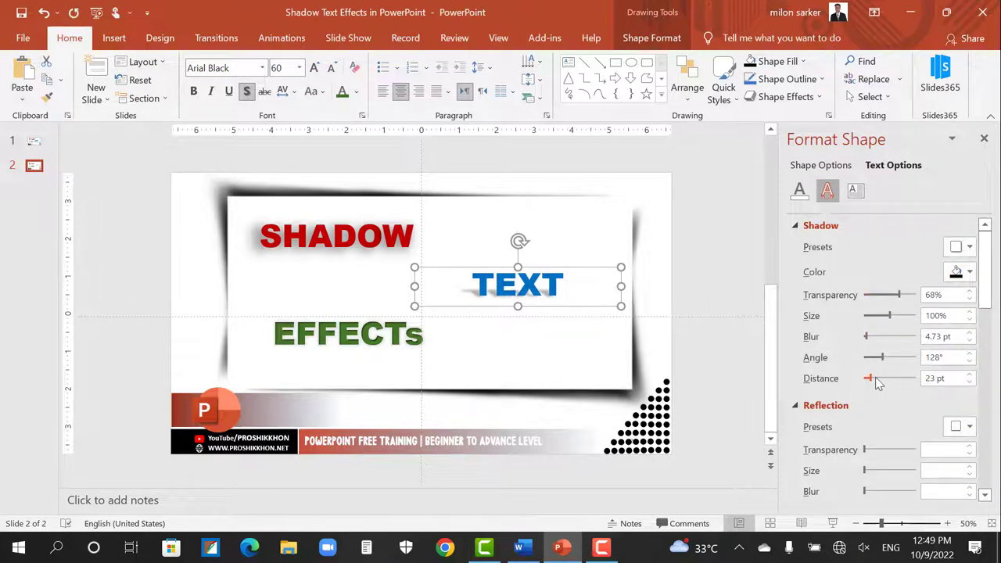
{"action": "left_click_drag", "start_coordinate": [877, 379], "coordinate": [877, 380]}
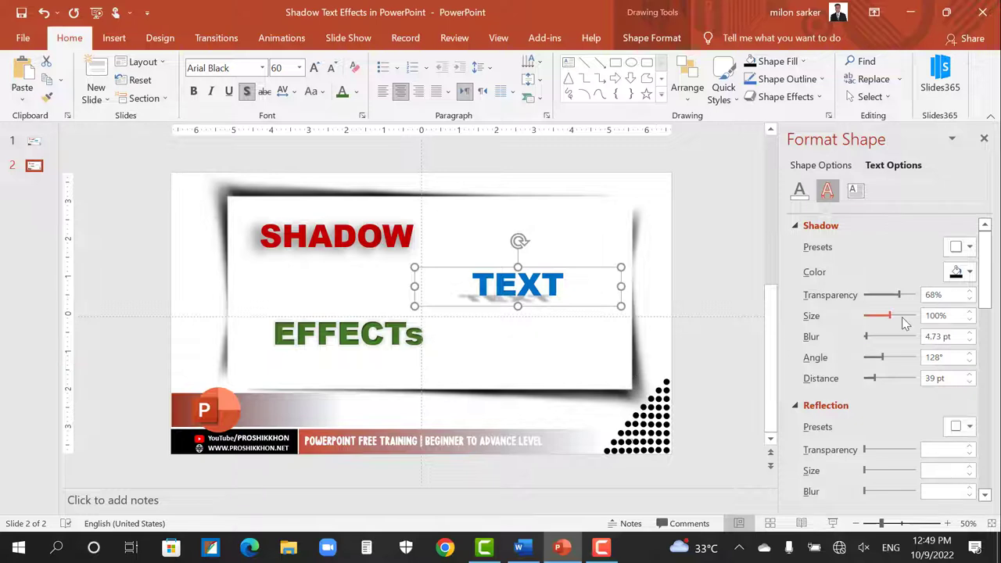
{"action": "left_click_drag", "start_coordinate": [905, 301], "coordinate": [883, 303]}
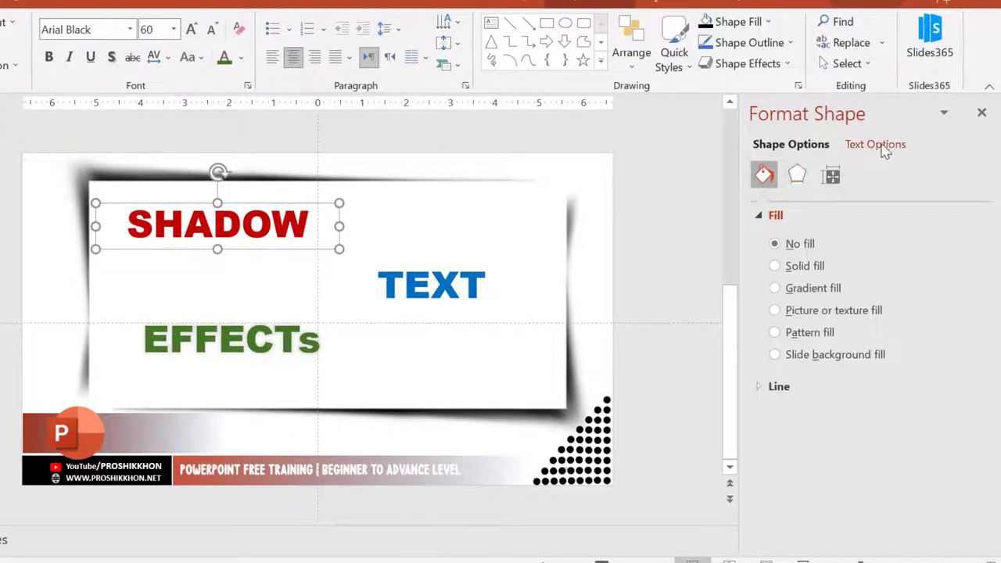
Reapply an Outer shadow preset to SHADOW and set its angle to 120°.
{"action": "left_click", "coordinate": [877, 144]}
{"action": "left_click", "coordinate": [797, 173]}
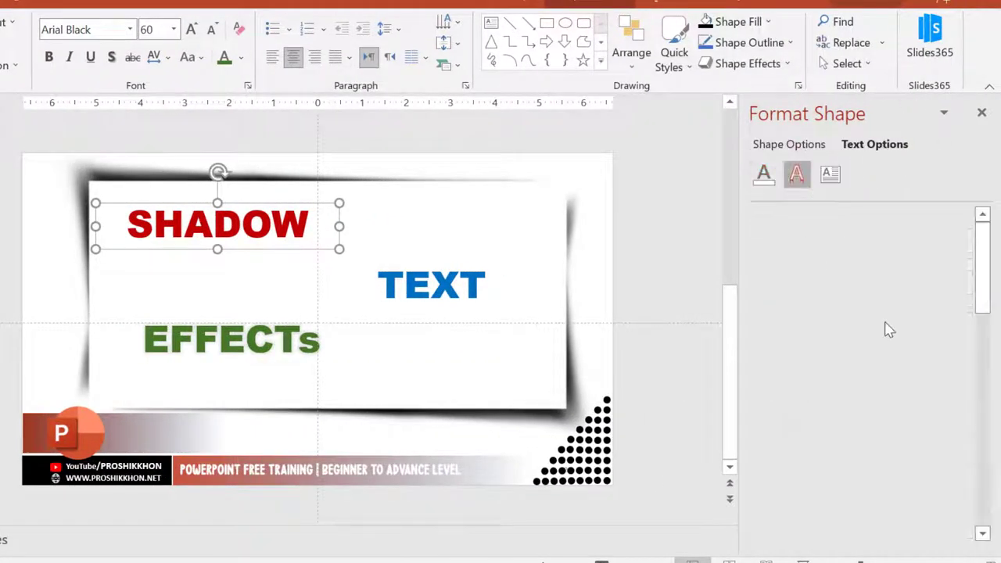
{"action": "left_click", "coordinate": [954, 241]}
{"action": "left_click", "coordinate": [905, 425]}
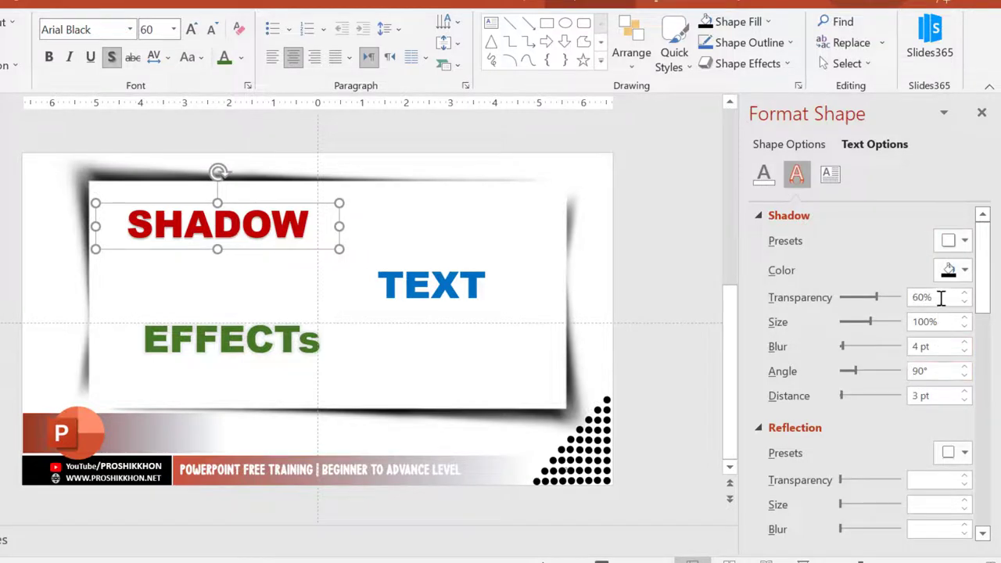
{"action": "left_click_drag", "start_coordinate": [942, 299], "coordinate": [911, 305]}
{"action": "double_click", "coordinate": [920, 370]}
{"action": "type", "text": "120"}
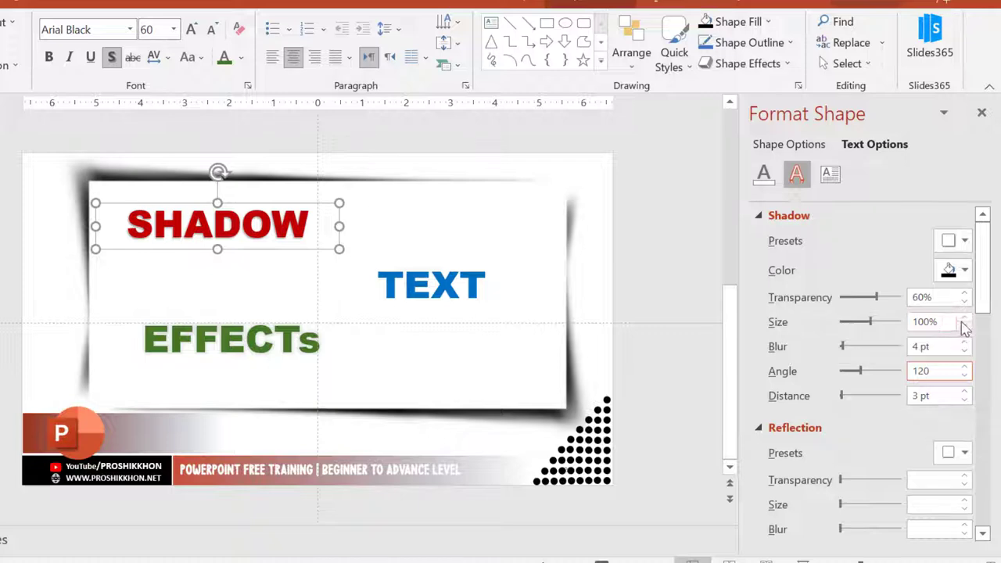
Increase the SHADOW shadow size to 110% and transparency to 80%, then select TEXT.
{"action": "left_click", "coordinate": [965, 318]}
{"action": "left_click", "coordinate": [965, 319]}
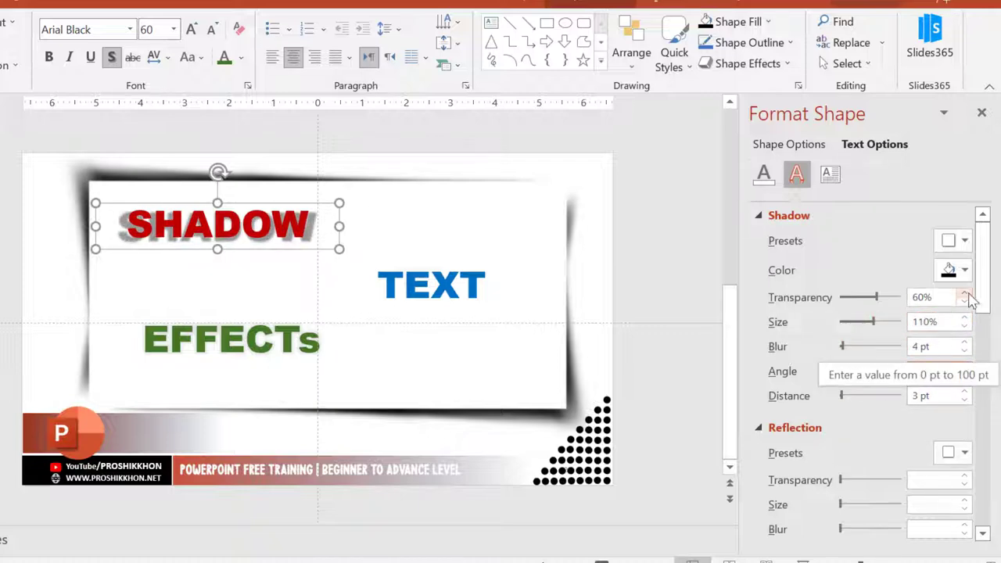
{"action": "left_click_drag", "start_coordinate": [956, 297], "coordinate": [892, 306]}
{"action": "type", "text": "80"}
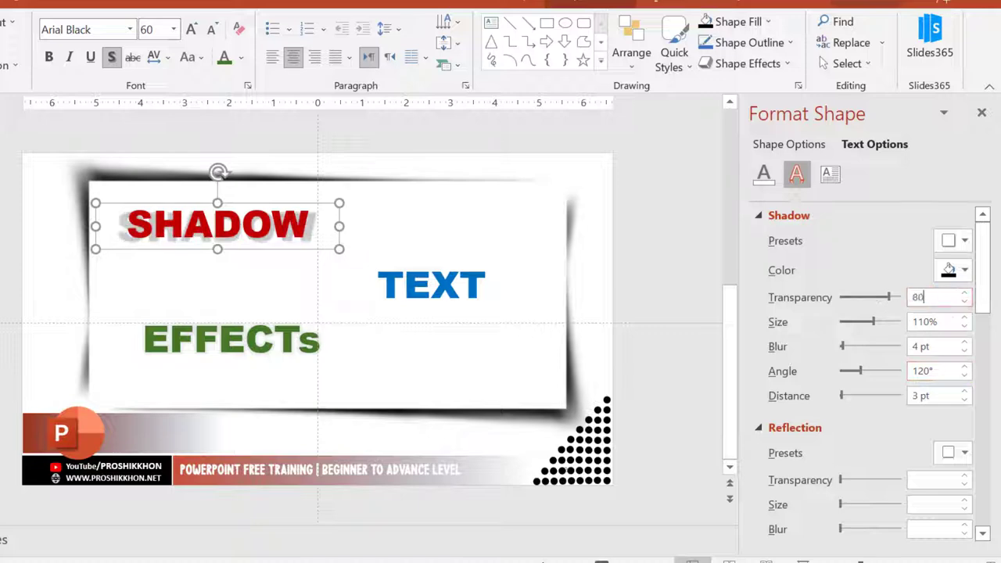
{"action": "left_click", "coordinate": [335, 306]}
{"action": "left_click", "coordinate": [270, 225]}
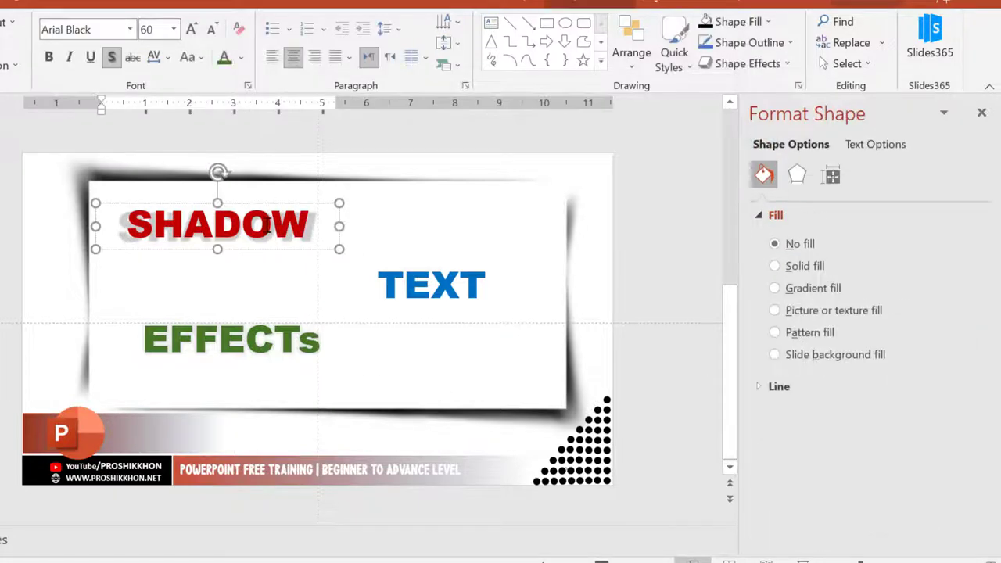
{"action": "left_click", "coordinate": [251, 204]}
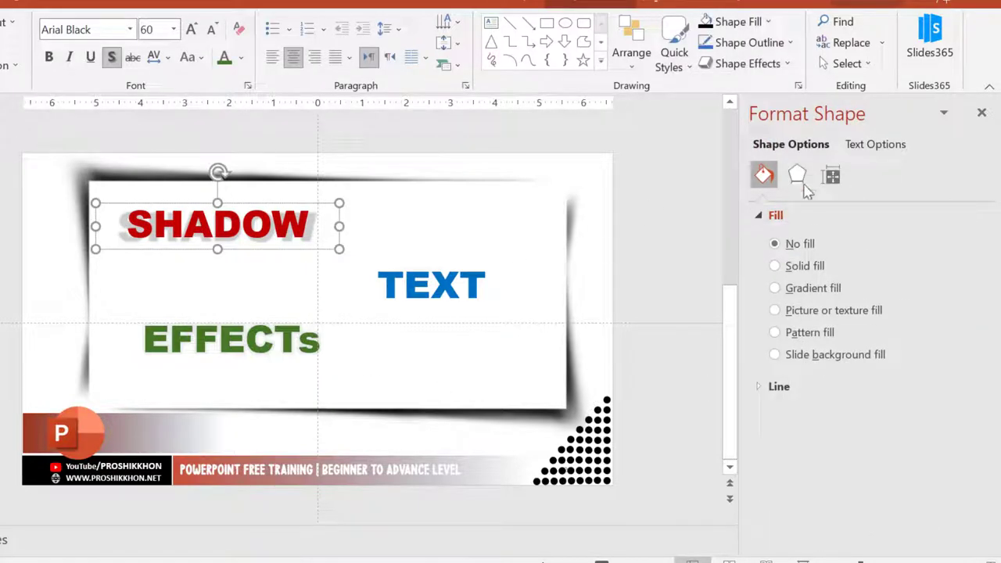
{"action": "left_click", "coordinate": [868, 146]}
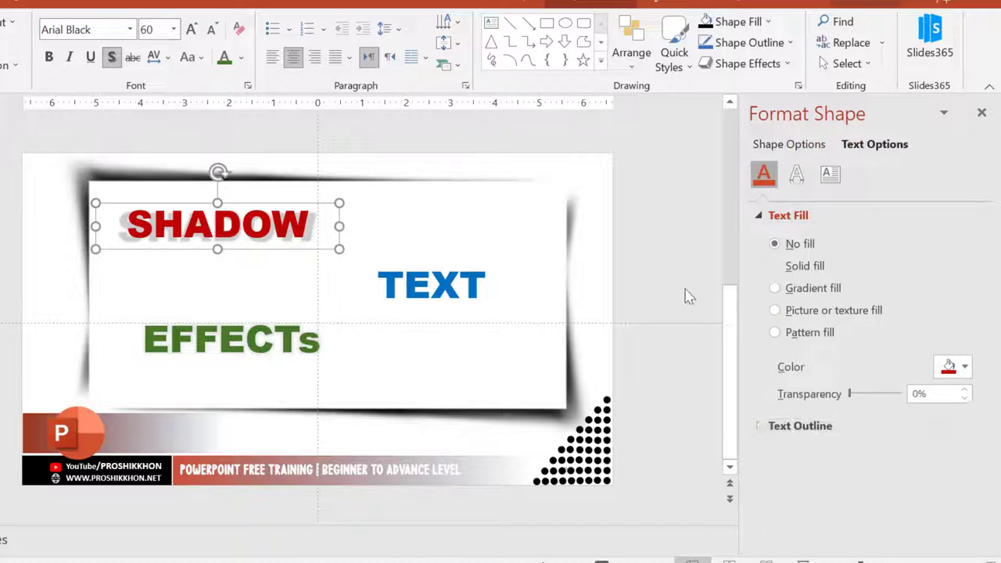
{"action": "left_click", "coordinate": [469, 283]}
Give TEXT an Offset Center shadow with 106% size, 8 pt distance and 35 pt blur.
{"action": "left_click", "coordinate": [560, 263]}
{"action": "left_click", "coordinate": [796, 173]}
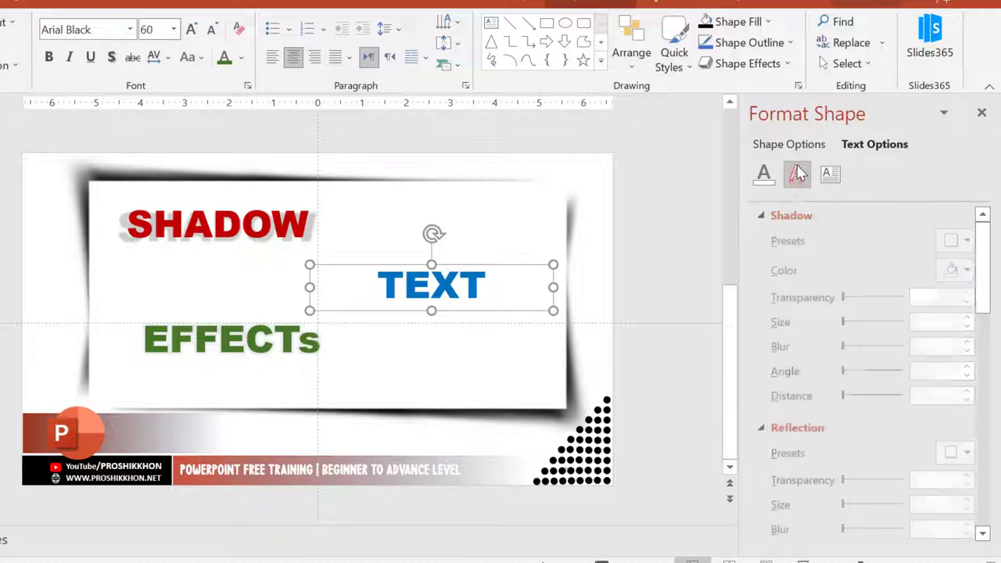
{"action": "left_click", "coordinate": [956, 241]}
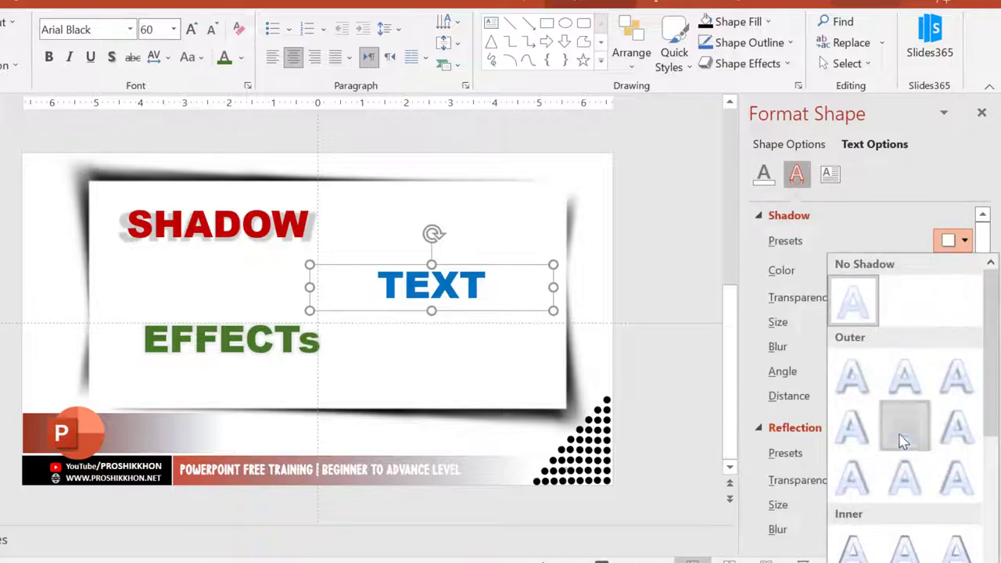
{"action": "left_click", "coordinate": [901, 426]}
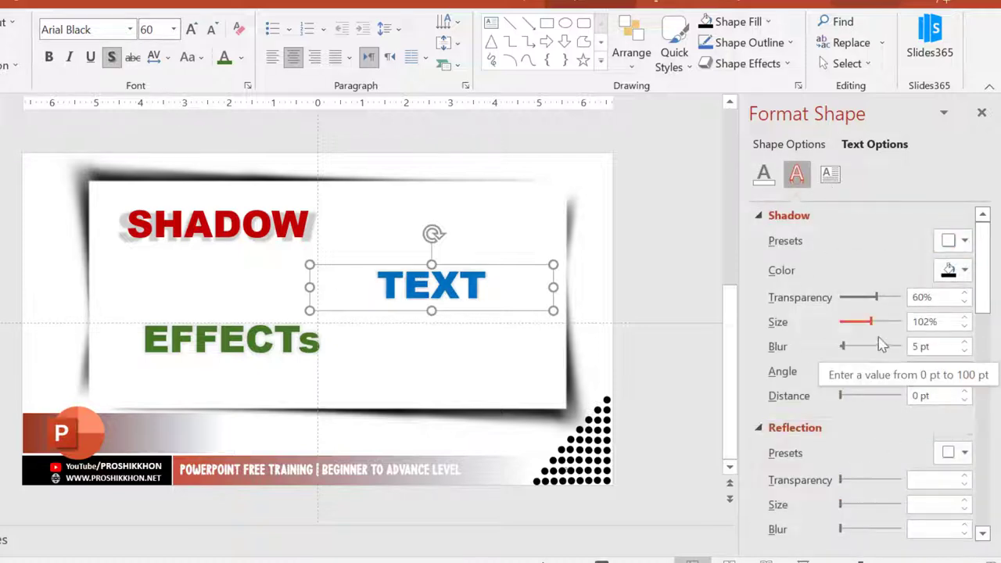
{"action": "left_click", "coordinate": [900, 427]}
{"action": "left_click_drag", "start_coordinate": [871, 322], "coordinate": [873, 322]}
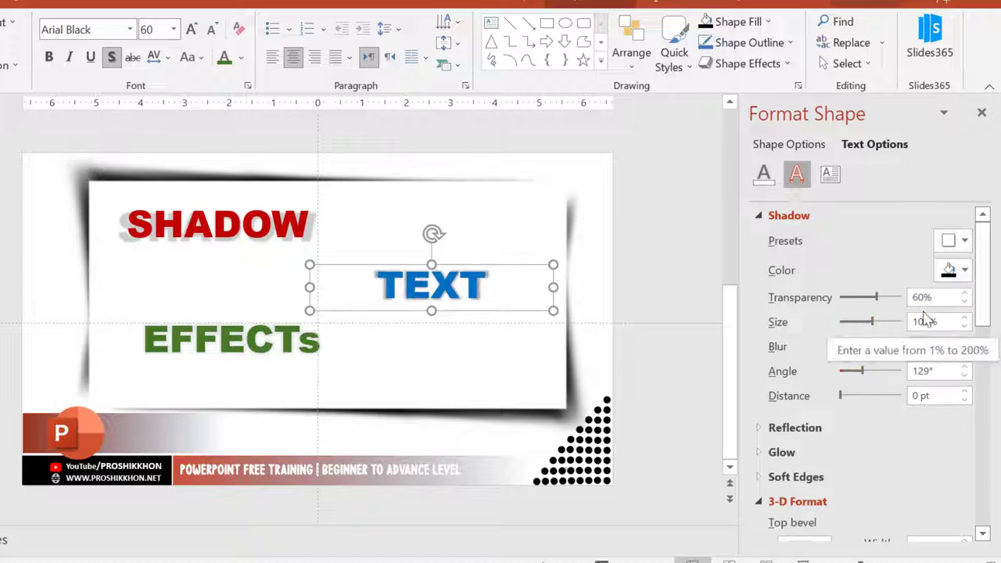
{"action": "left_click_drag", "start_coordinate": [842, 396], "coordinate": [844, 397]}
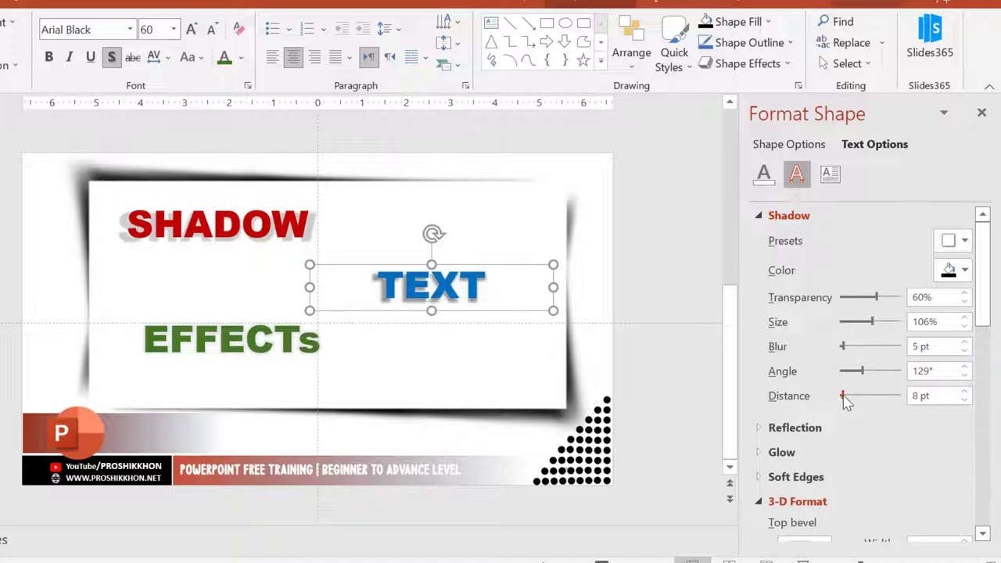
{"action": "left_click_drag", "start_coordinate": [843, 346], "coordinate": [862, 352]}
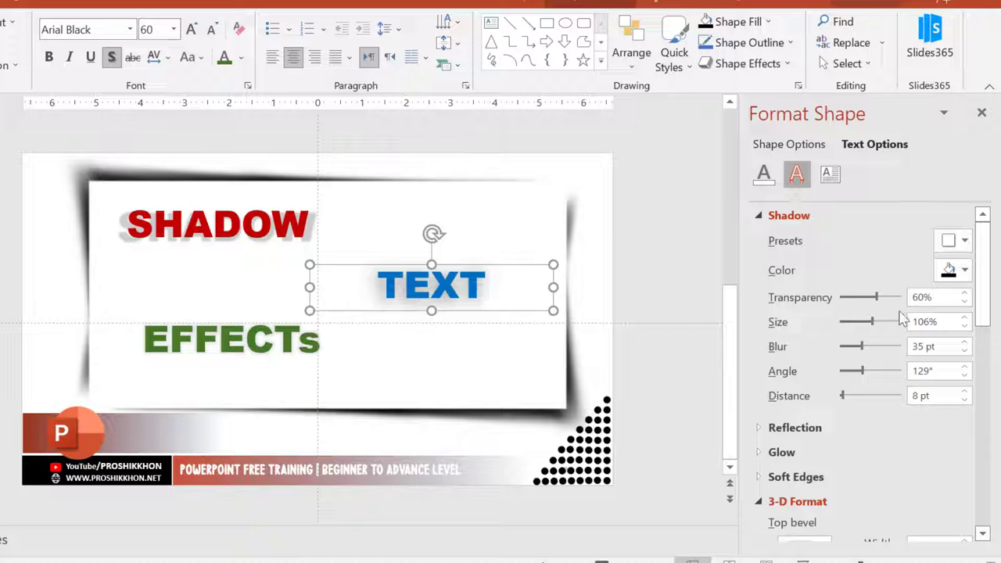
Try gold and dark red shadow colours for TEXT, settling on light blue.
{"action": "left_click", "coordinate": [956, 269]}
{"action": "left_click", "coordinate": [958, 330]}
{"action": "left_click", "coordinate": [956, 270]}
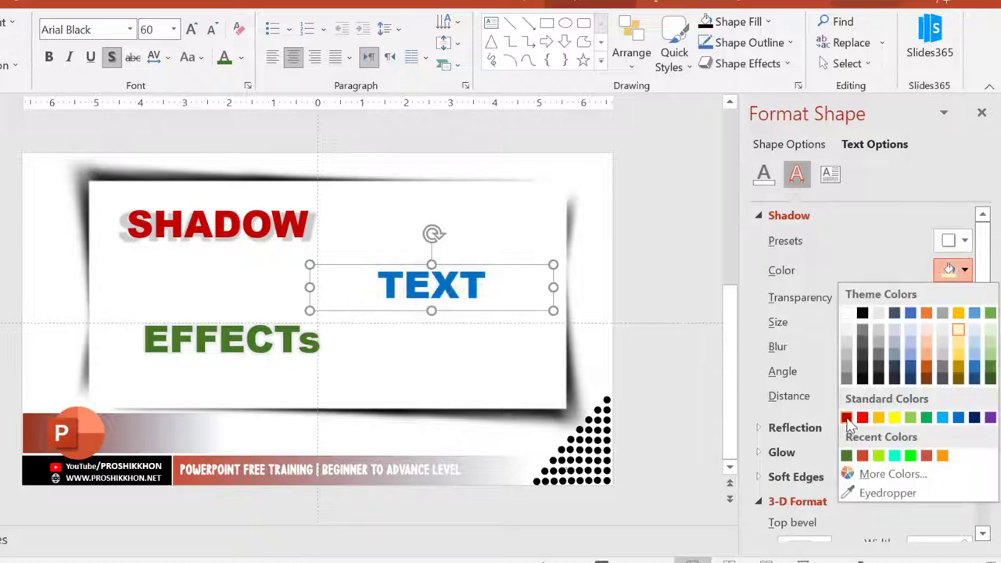
{"action": "left_click", "coordinate": [846, 418]}
{"action": "left_click", "coordinate": [956, 269]}
{"action": "left_click", "coordinate": [941, 418]}
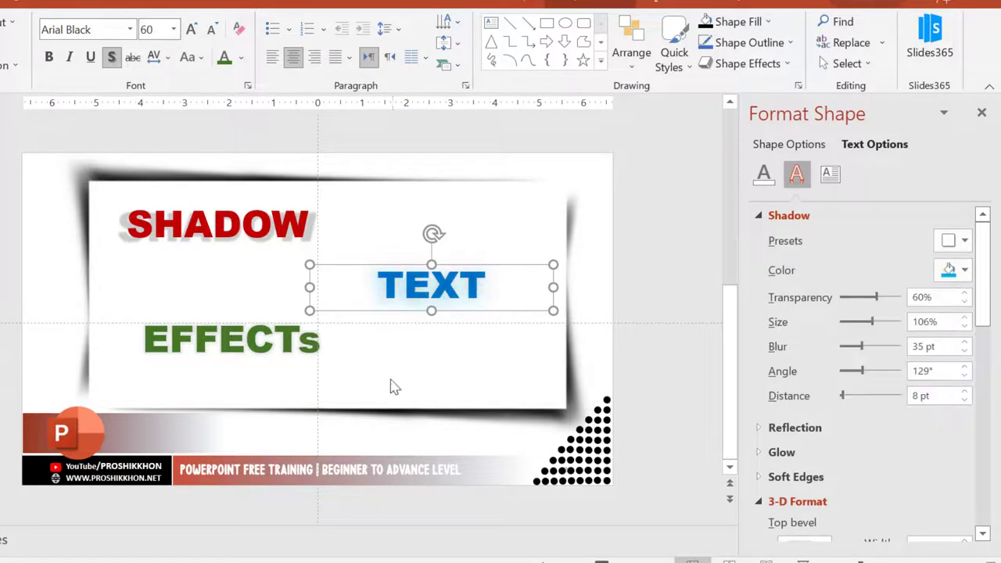
{"action": "left_click", "coordinate": [257, 344]}
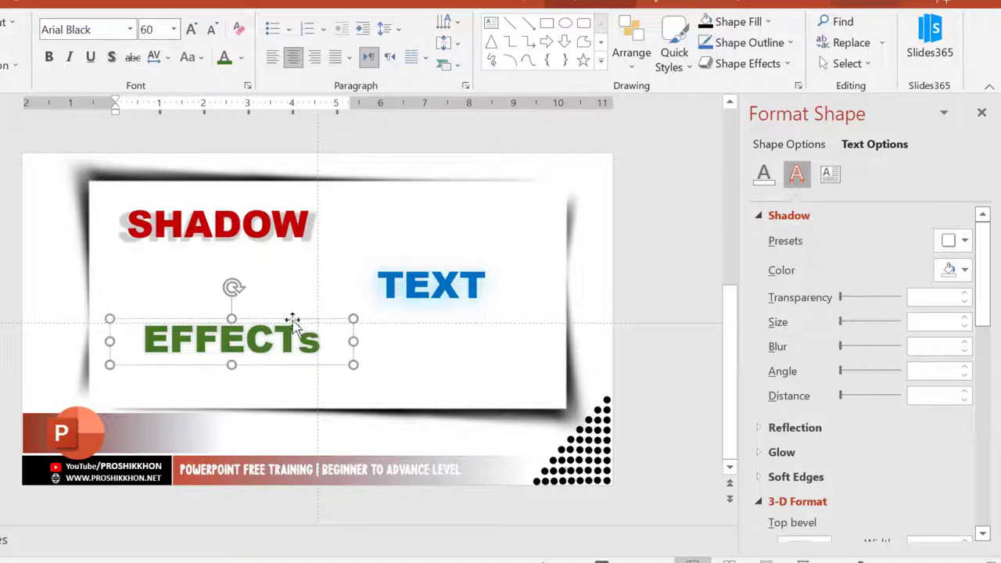
Apply a reflection preset to the green EFFECTs word.
{"action": "left_click", "coordinate": [964, 241]}
{"action": "scroll", "coordinate": [898, 470], "scroll_direction": "down", "scroll_amount": 5}
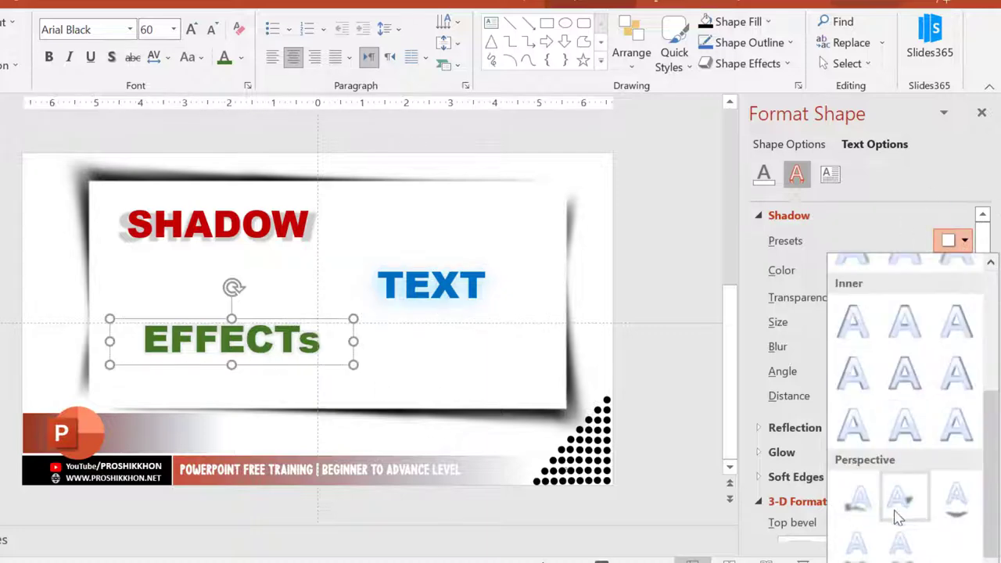
{"action": "left_click", "coordinate": [806, 430]}
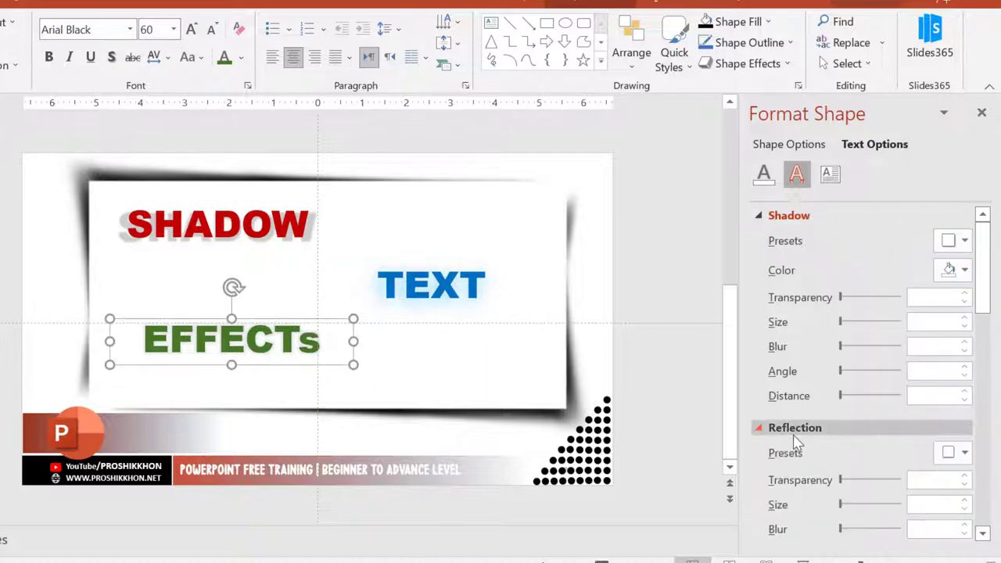
{"action": "left_click", "coordinate": [954, 453]}
{"action": "left_click", "coordinate": [869, 414]}
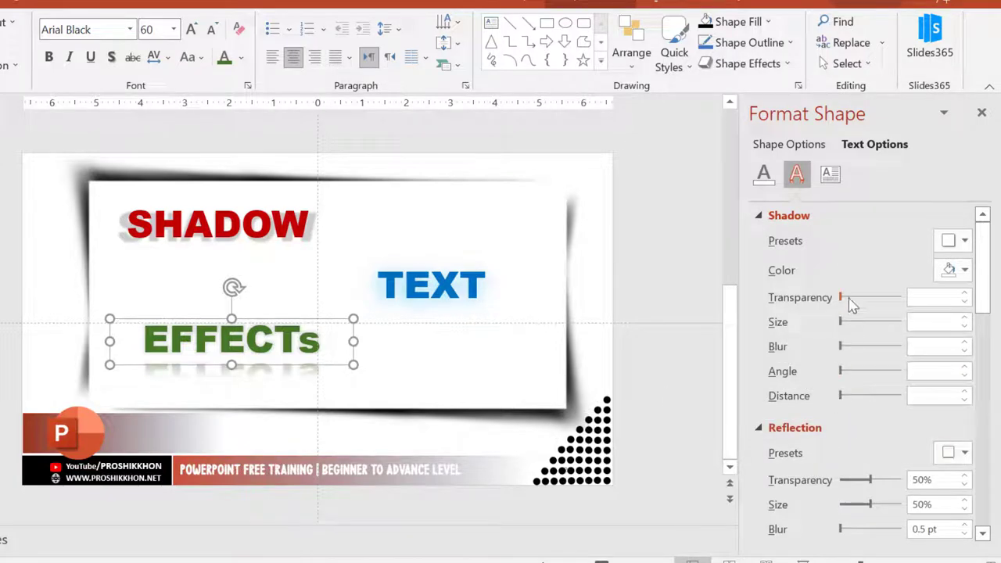
Add a farther-offset text shadow to EFFECTs and switch to the tight reflection variation.
{"action": "left_click", "coordinate": [841, 322]}
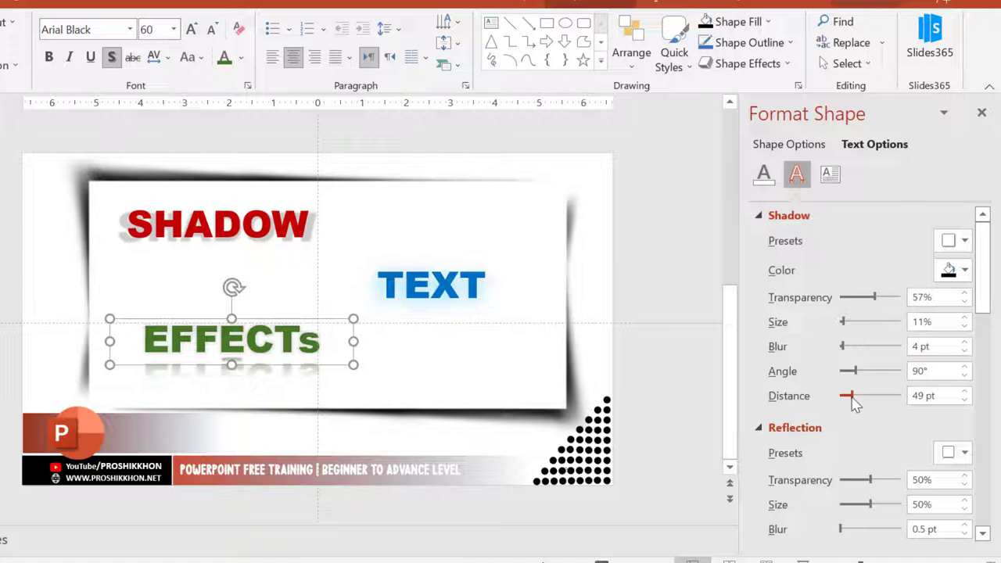
{"action": "mouse_move", "coordinate": [852, 397]}
{"action": "left_mouse_down"}
{"action": "mouse_move", "coordinate": [874, 396]}
{"action": "mouse_move", "coordinate": [840, 396]}
{"action": "left_mouse_up"}
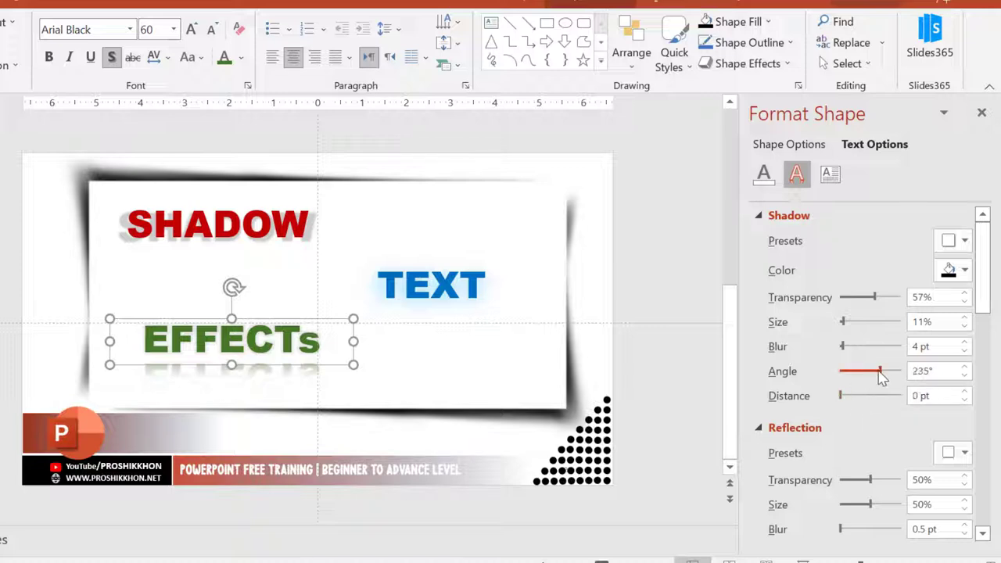
{"action": "left_click", "coordinate": [771, 219]}
{"action": "mouse_move", "coordinate": [870, 317]}
{"action": "left_mouse_down"}
{"action": "mouse_move", "coordinate": [857, 321]}
{"action": "mouse_move", "coordinate": [920, 327]}
{"action": "left_mouse_up"}
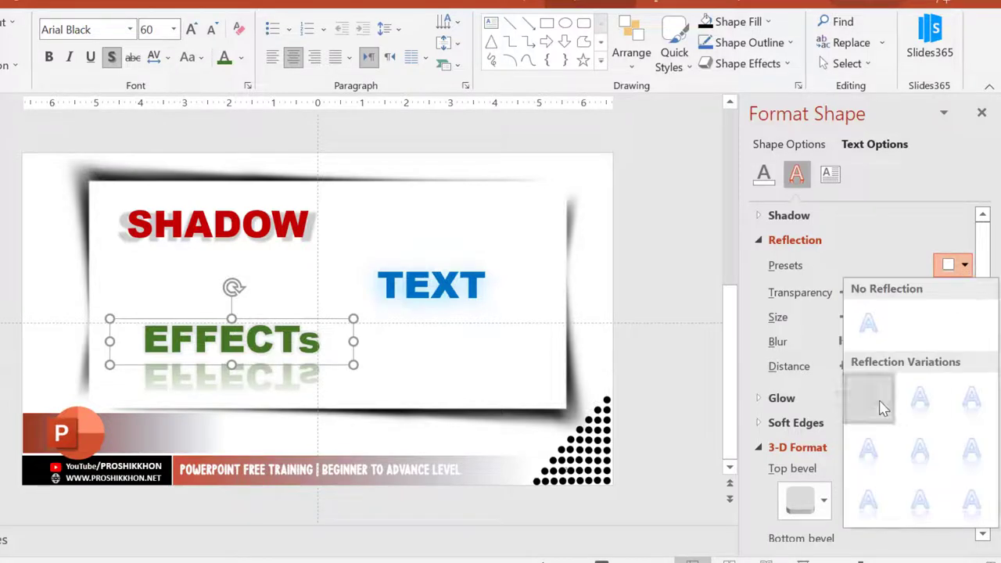
{"action": "left_click", "coordinate": [882, 408]}
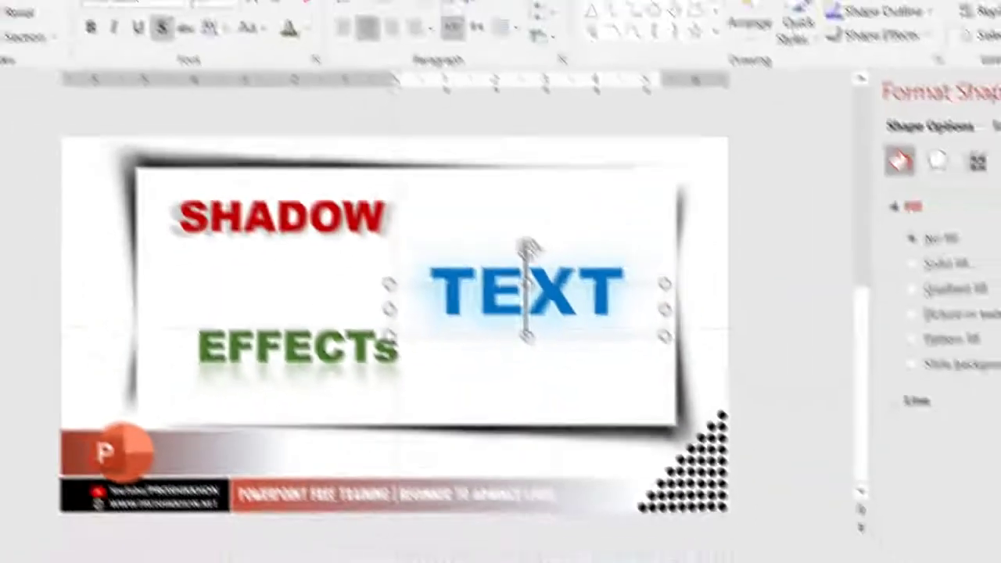
Add a Pulse emphasis animation to the TEXT word.
{"action": "left_click", "coordinate": [274, 40]}
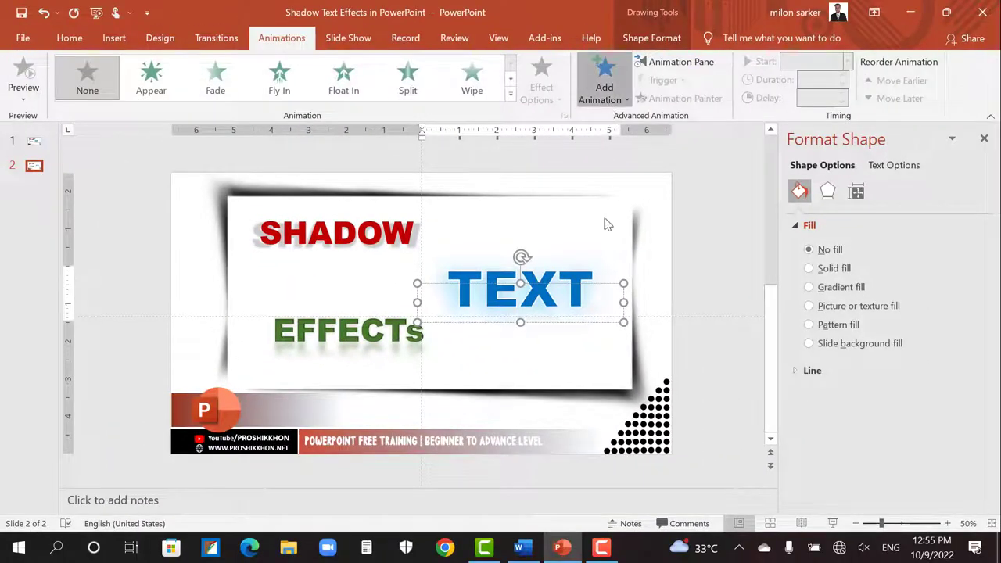
{"action": "left_click", "coordinate": [604, 78]}
{"action": "left_click", "coordinate": [607, 365]}
{"action": "left_click", "coordinate": [487, 335]}
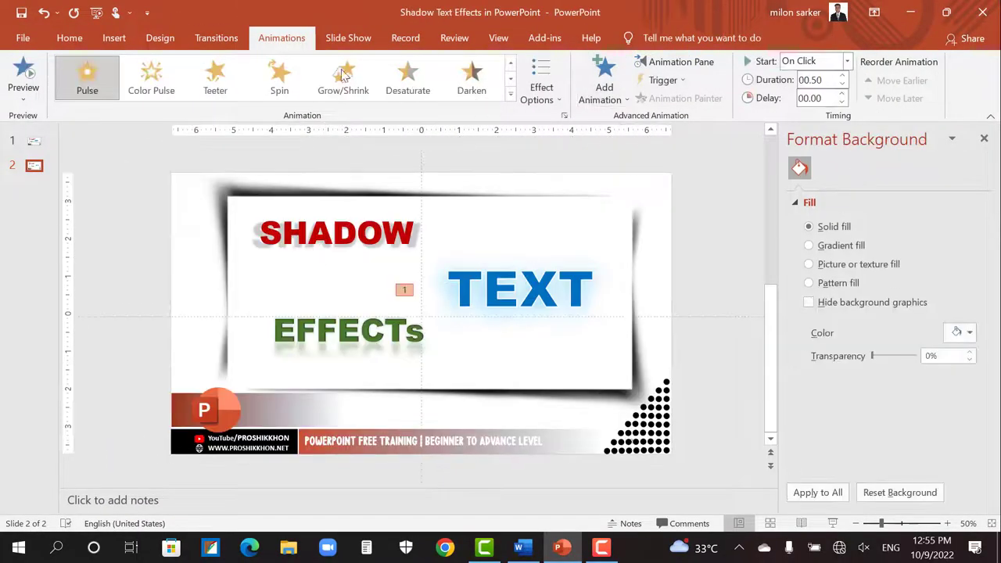
Give EFFECTs a Wipe entrance and SHADOW a Fade entrance, then preview the slide show.
{"action": "left_click", "coordinate": [361, 330]}
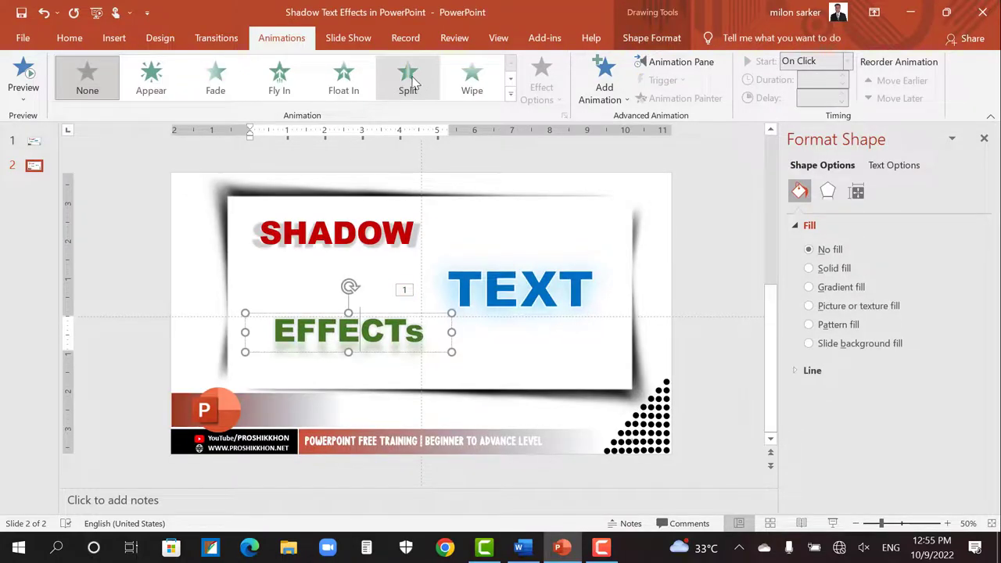
{"action": "left_click", "coordinate": [472, 78]}
{"action": "left_click", "coordinate": [308, 232]}
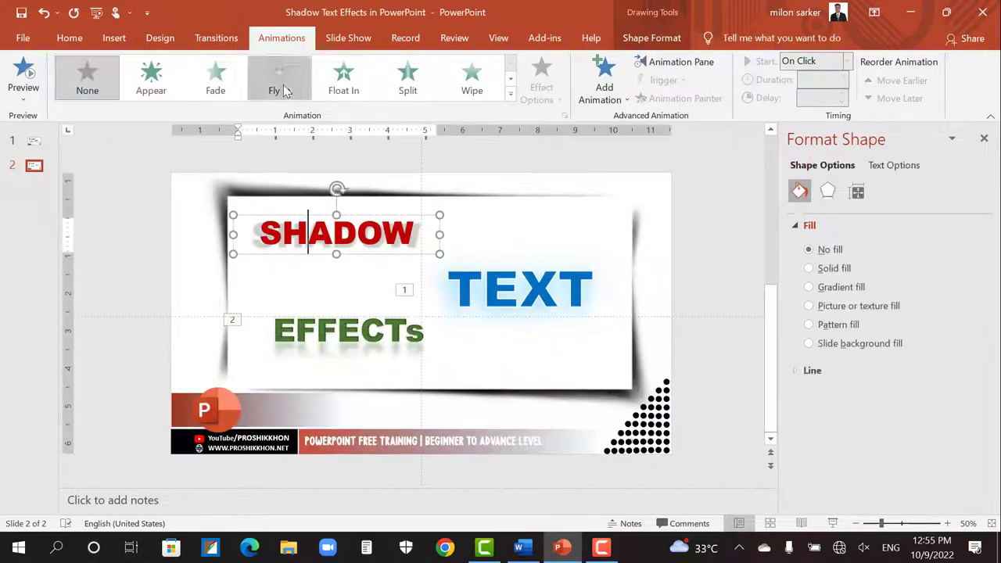
{"action": "left_click", "coordinate": [279, 78]}
{"action": "left_click", "coordinate": [215, 78]}
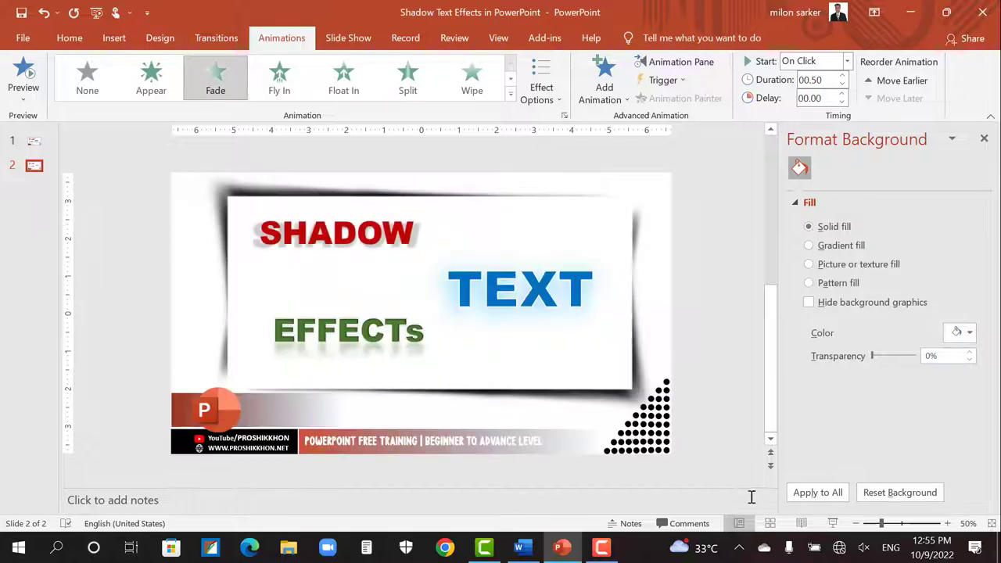
{"action": "key", "text": "shift+F5"}
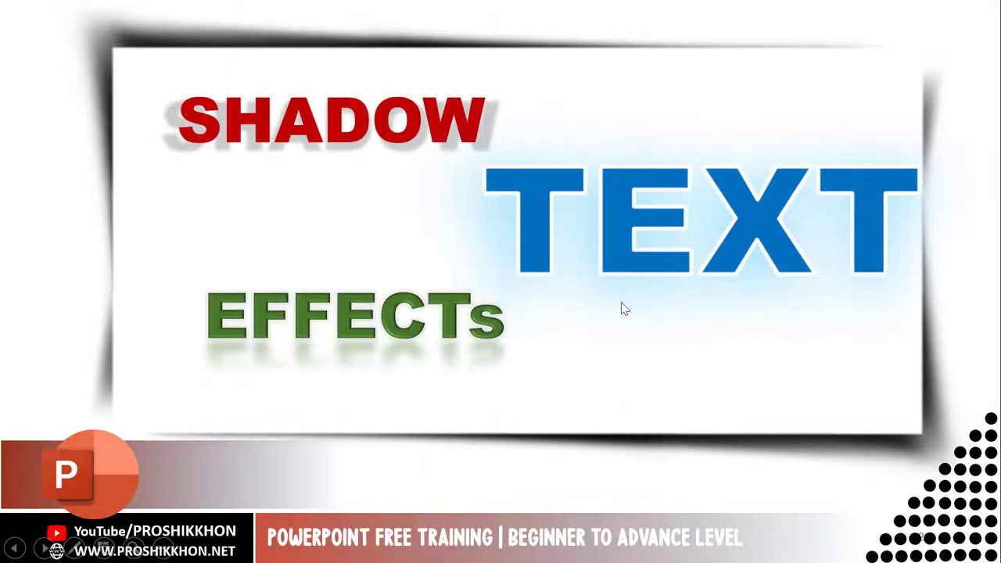
{"action": "key", "text": "Escape"}
Change the TEXT animation to Color Pulse and play the slide show from this slide.
{"action": "left_click", "coordinate": [576, 276]}
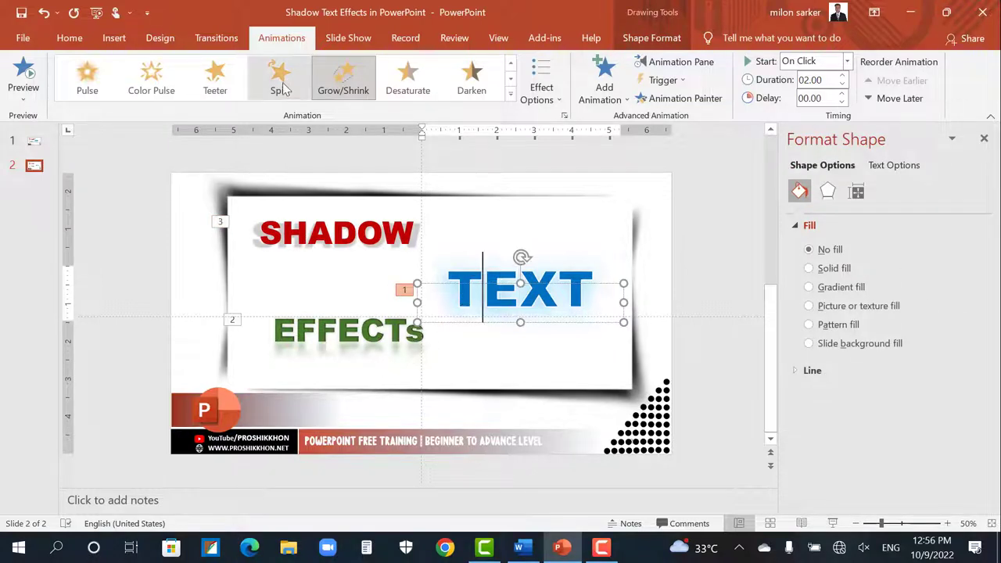
{"action": "left_click", "coordinate": [151, 78]}
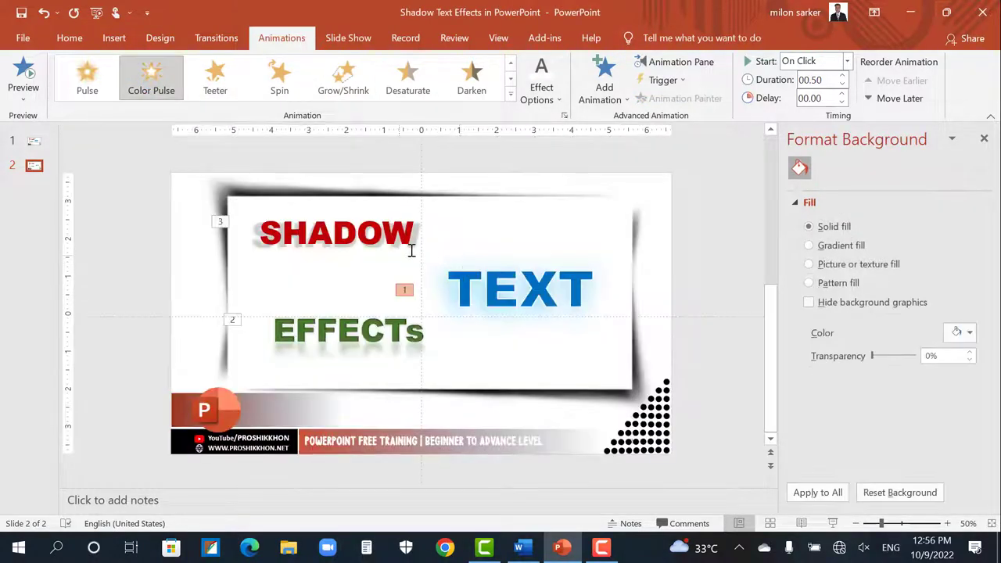
{"action": "left_click", "coordinate": [834, 524]}
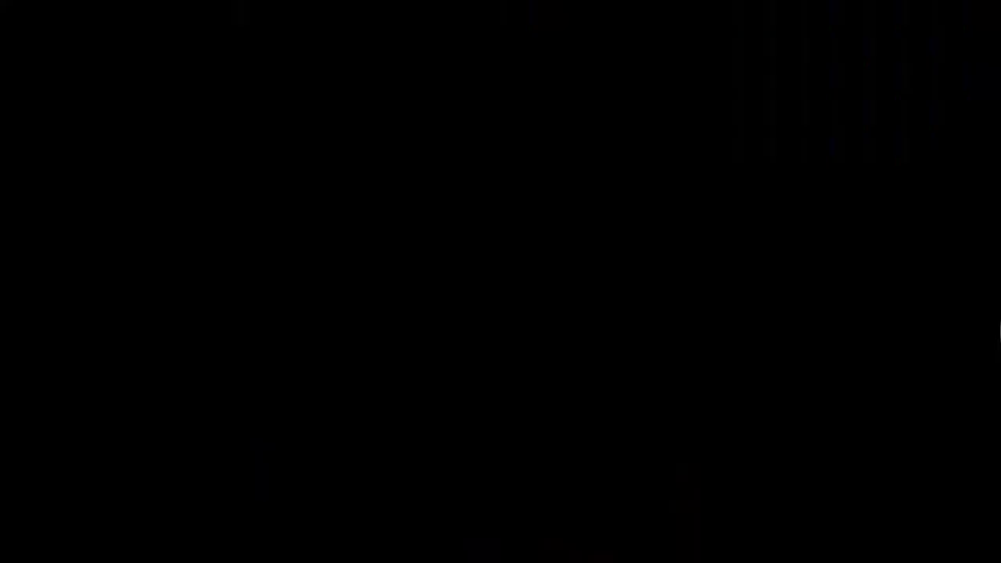